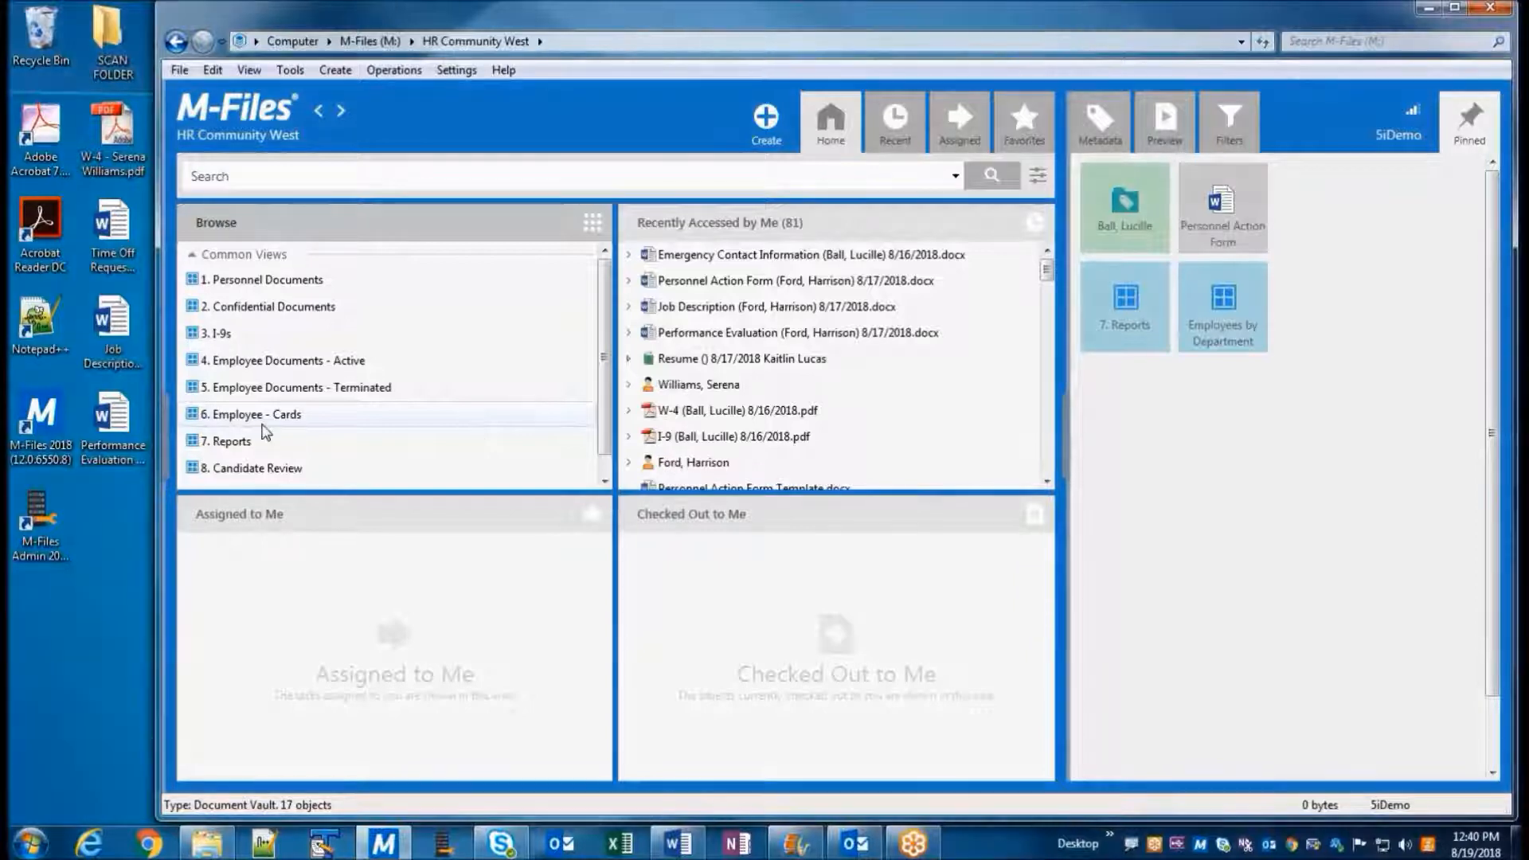
# - Add the Performance Evaluation Word file from the desktop to the HR Community West vault and assign it the Performance Evaluation class
pyautogui.click(128, 423)
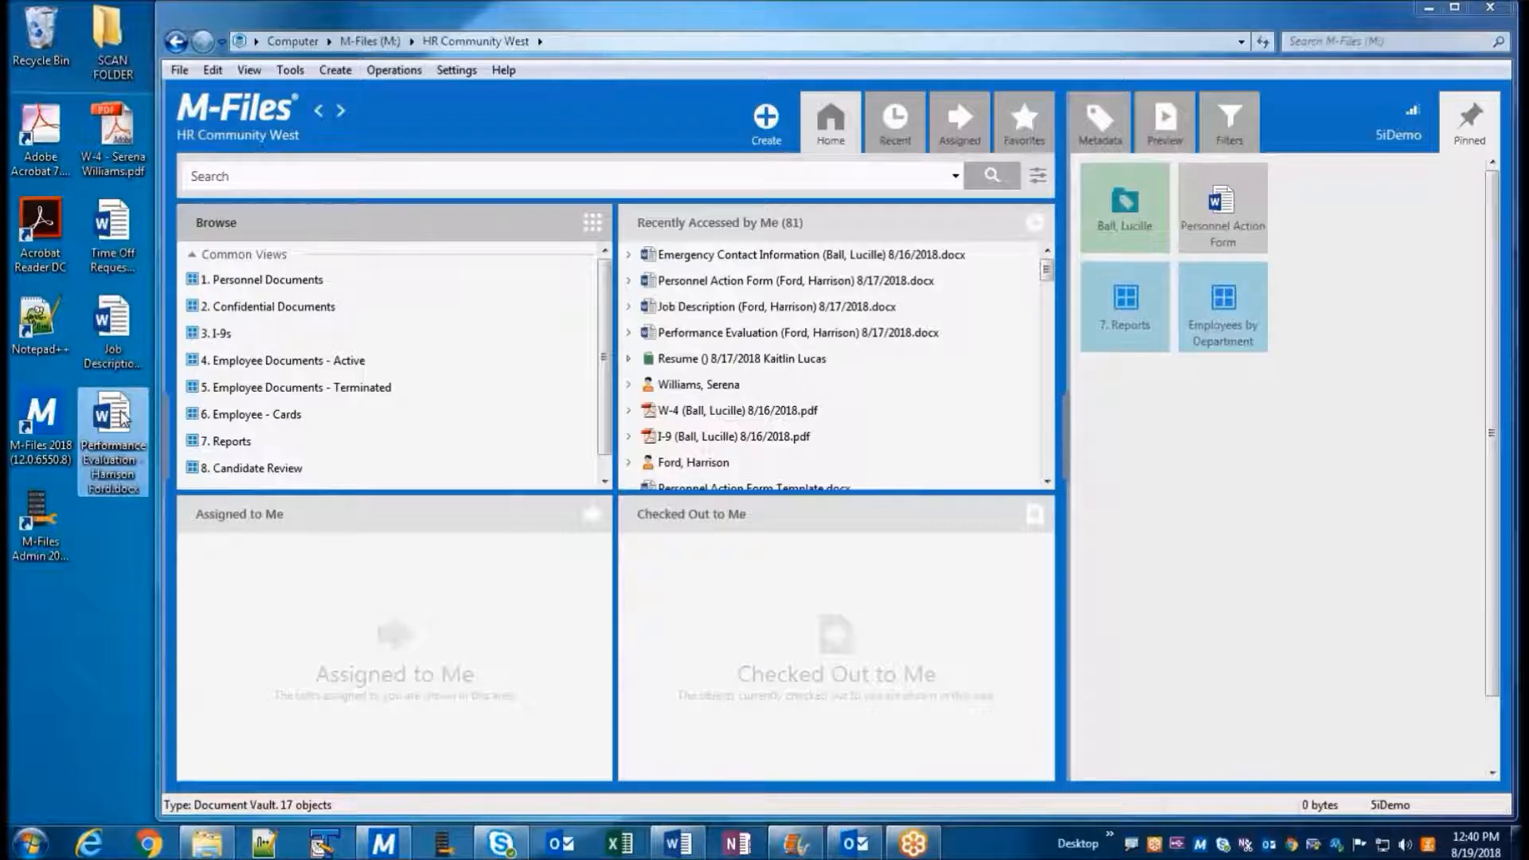
pyautogui.moveTo(124, 418); pyautogui.dragTo(310, 629)
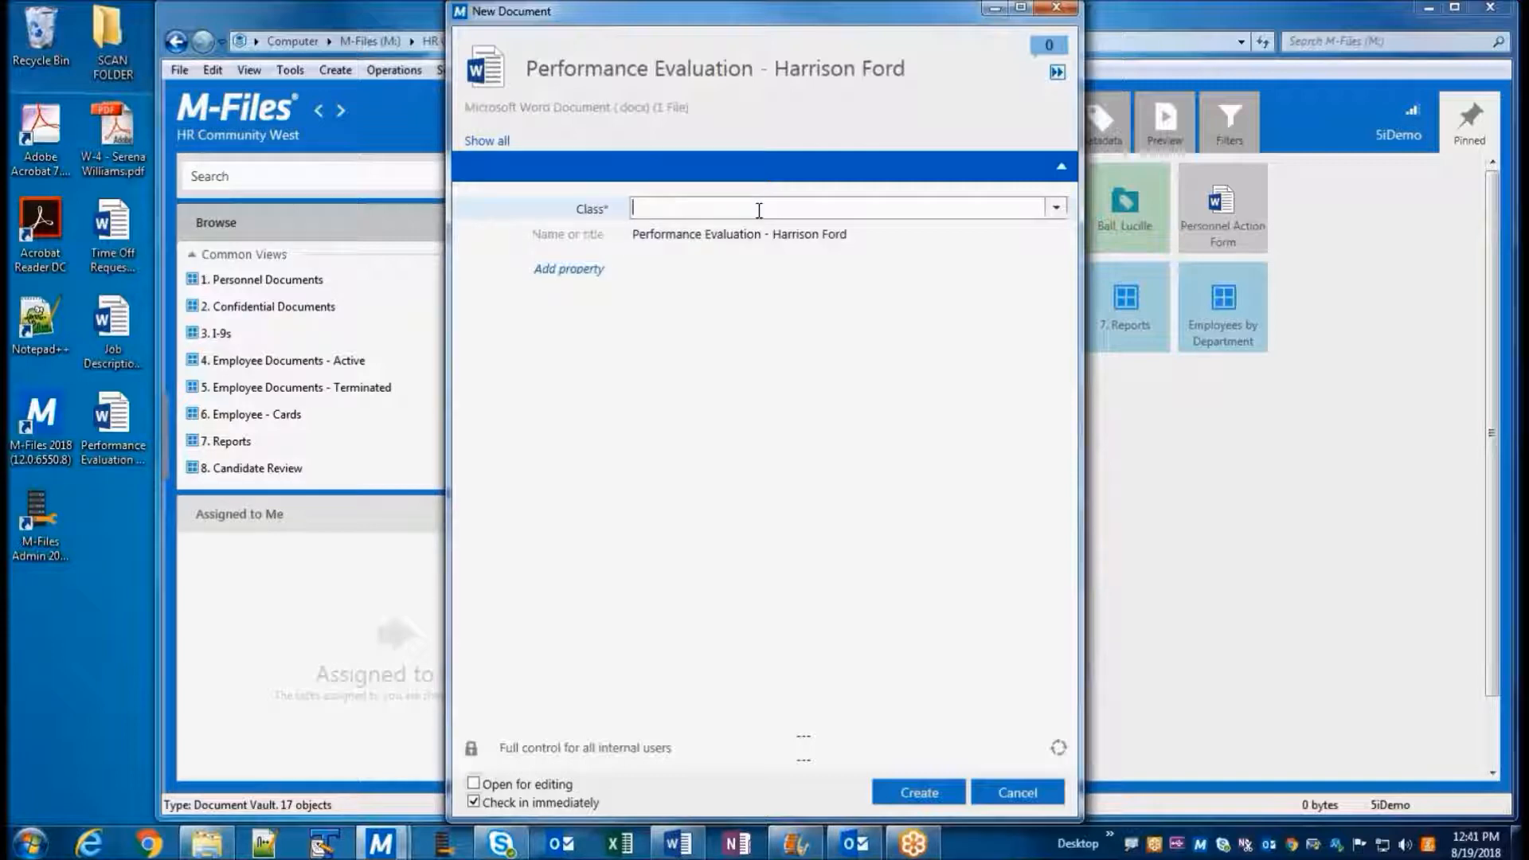
pyautogui.click(1056, 211)
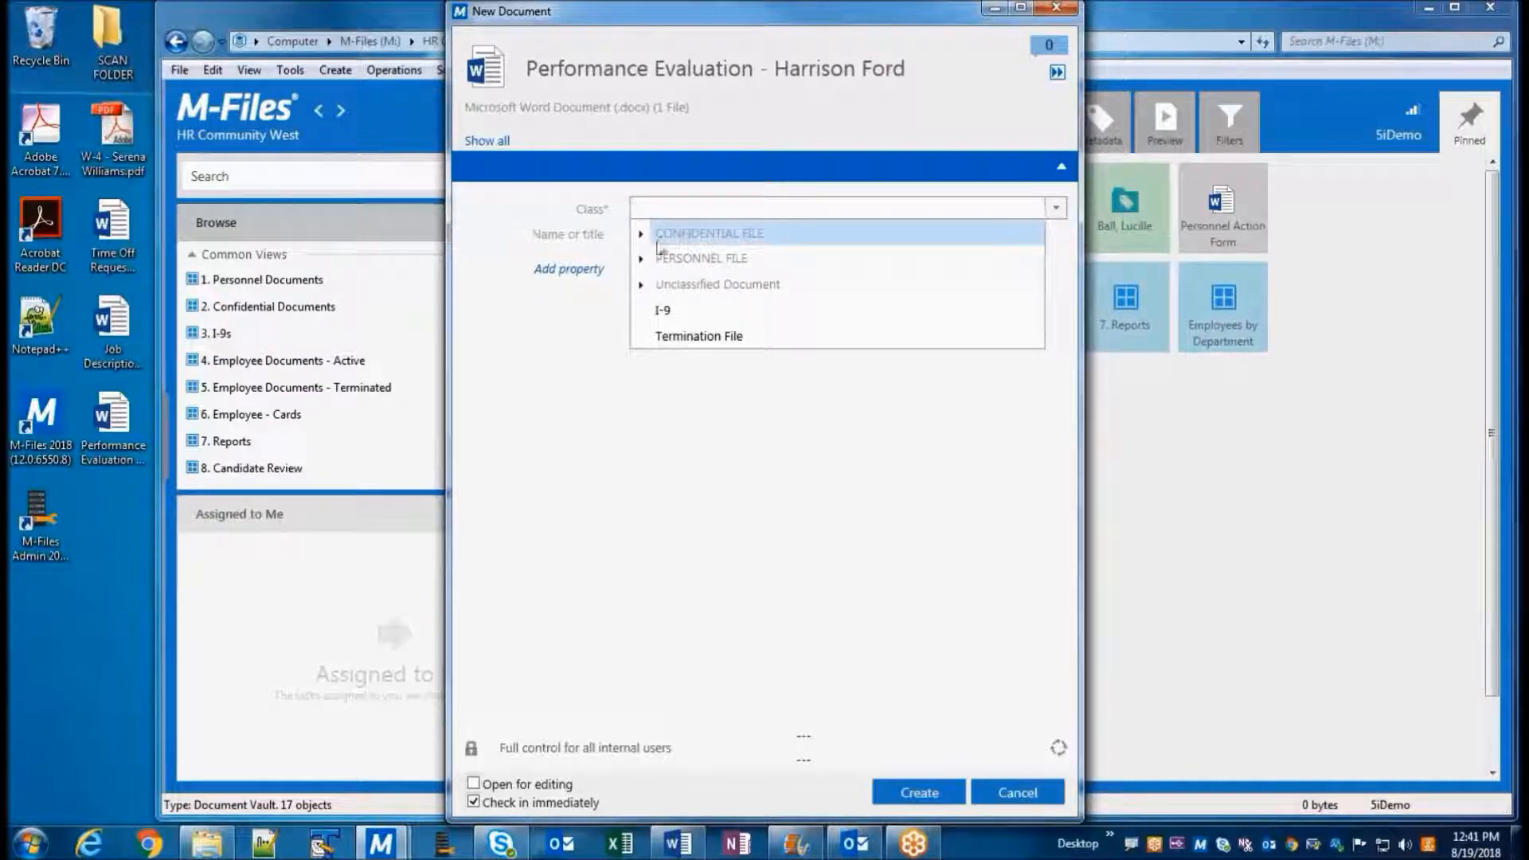
pyautogui.click(641, 239)
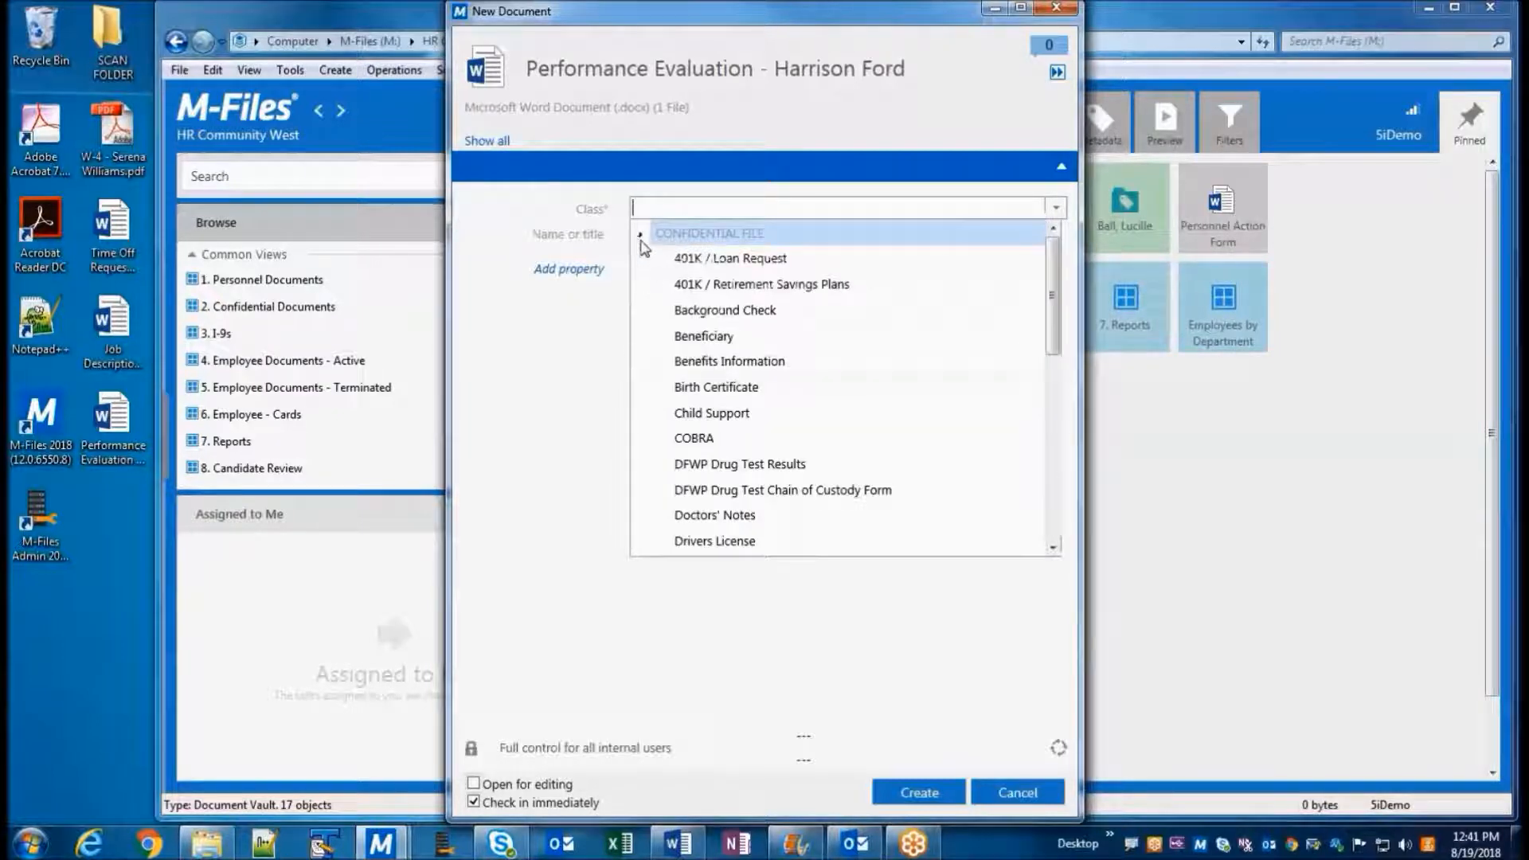
pyautogui.scroll(-2, 728, 476)
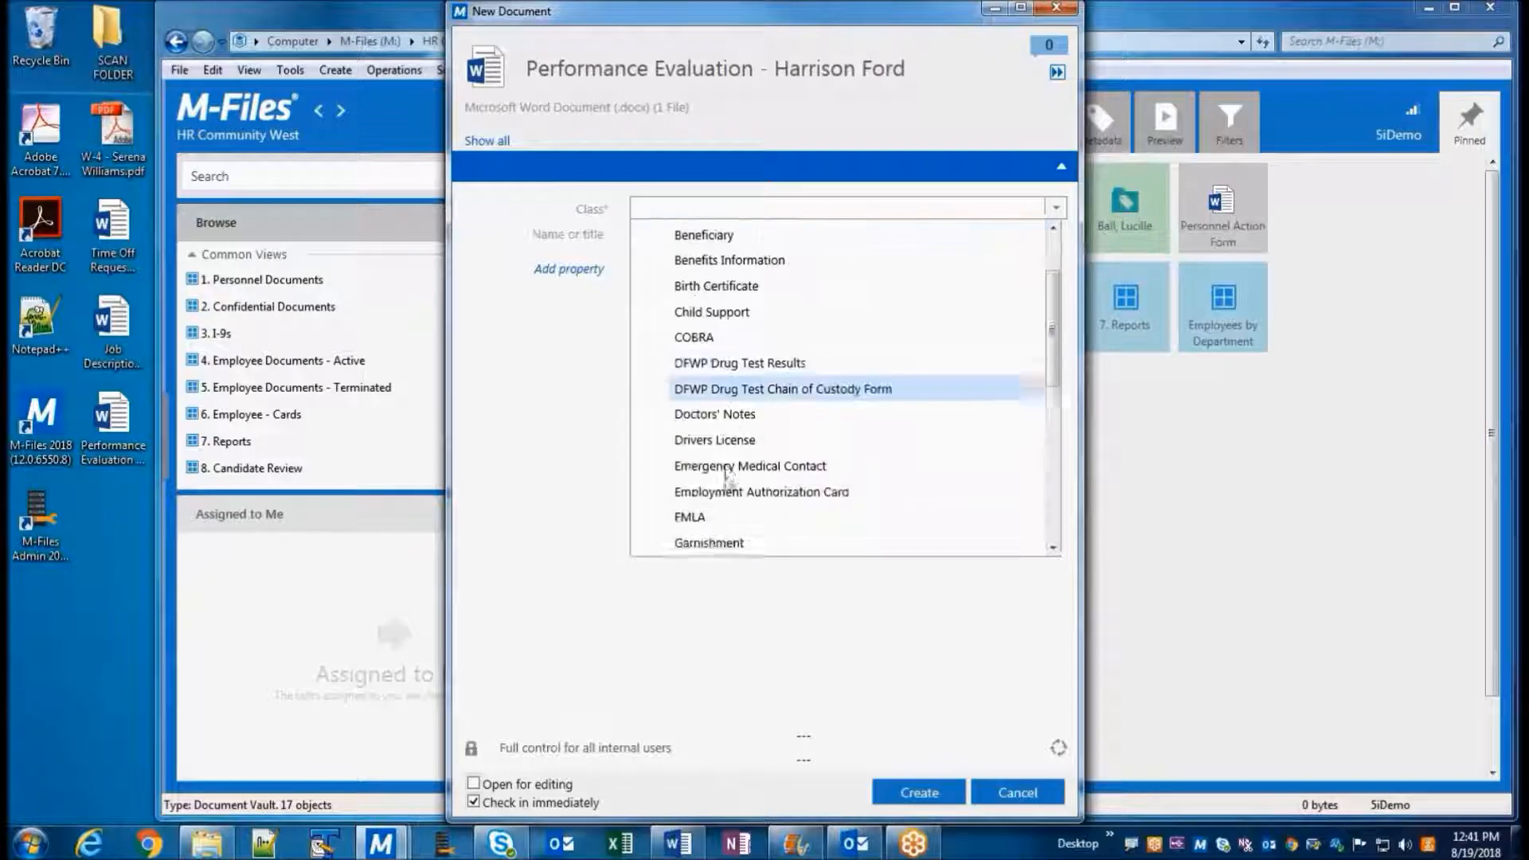
pyautogui.scroll(-2, 727, 476)
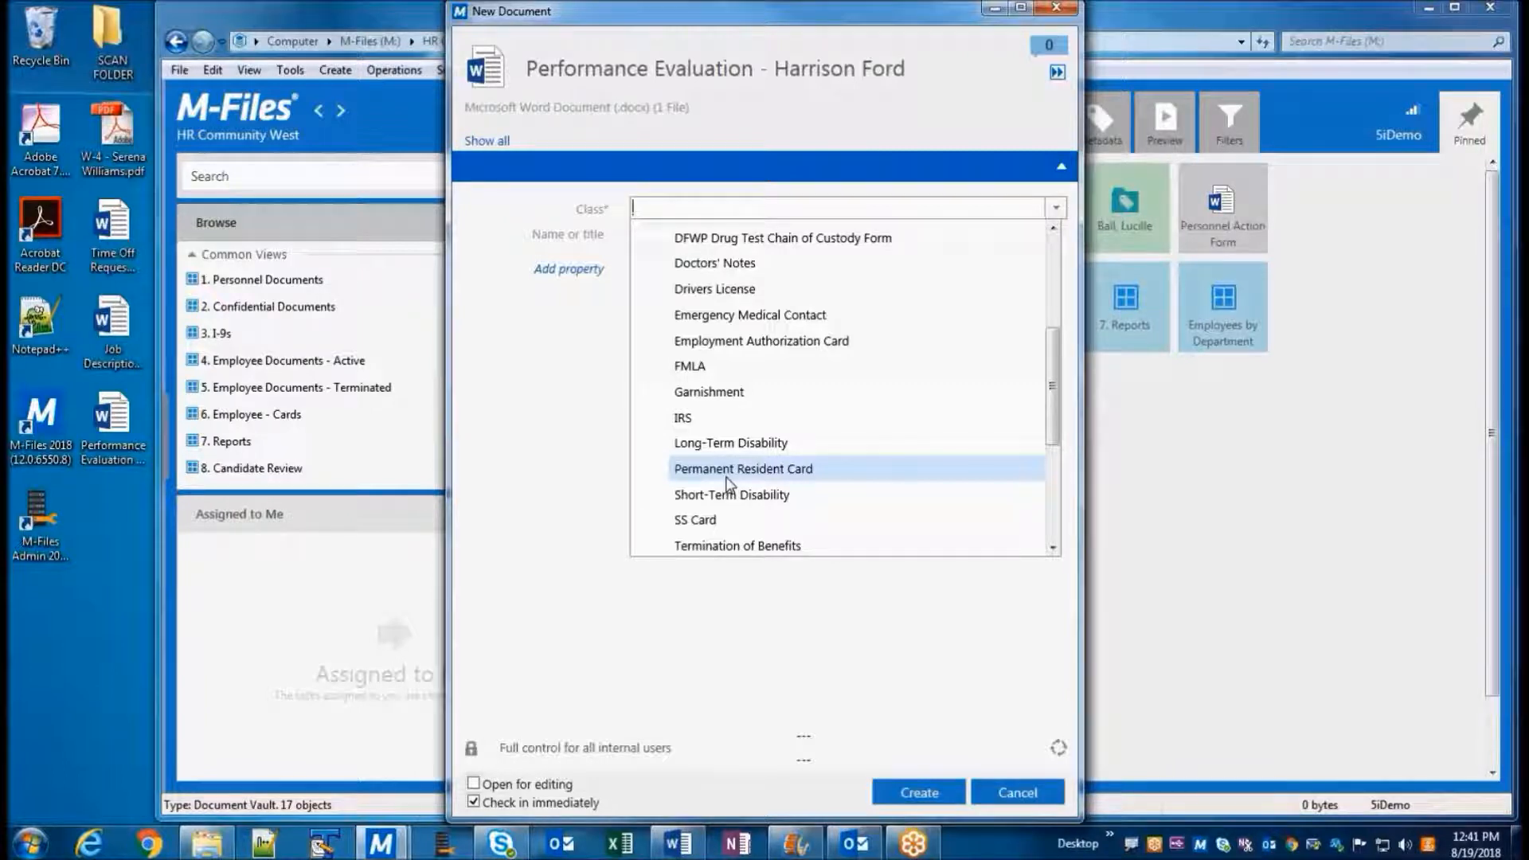
pyautogui.scroll(4, 733, 359)
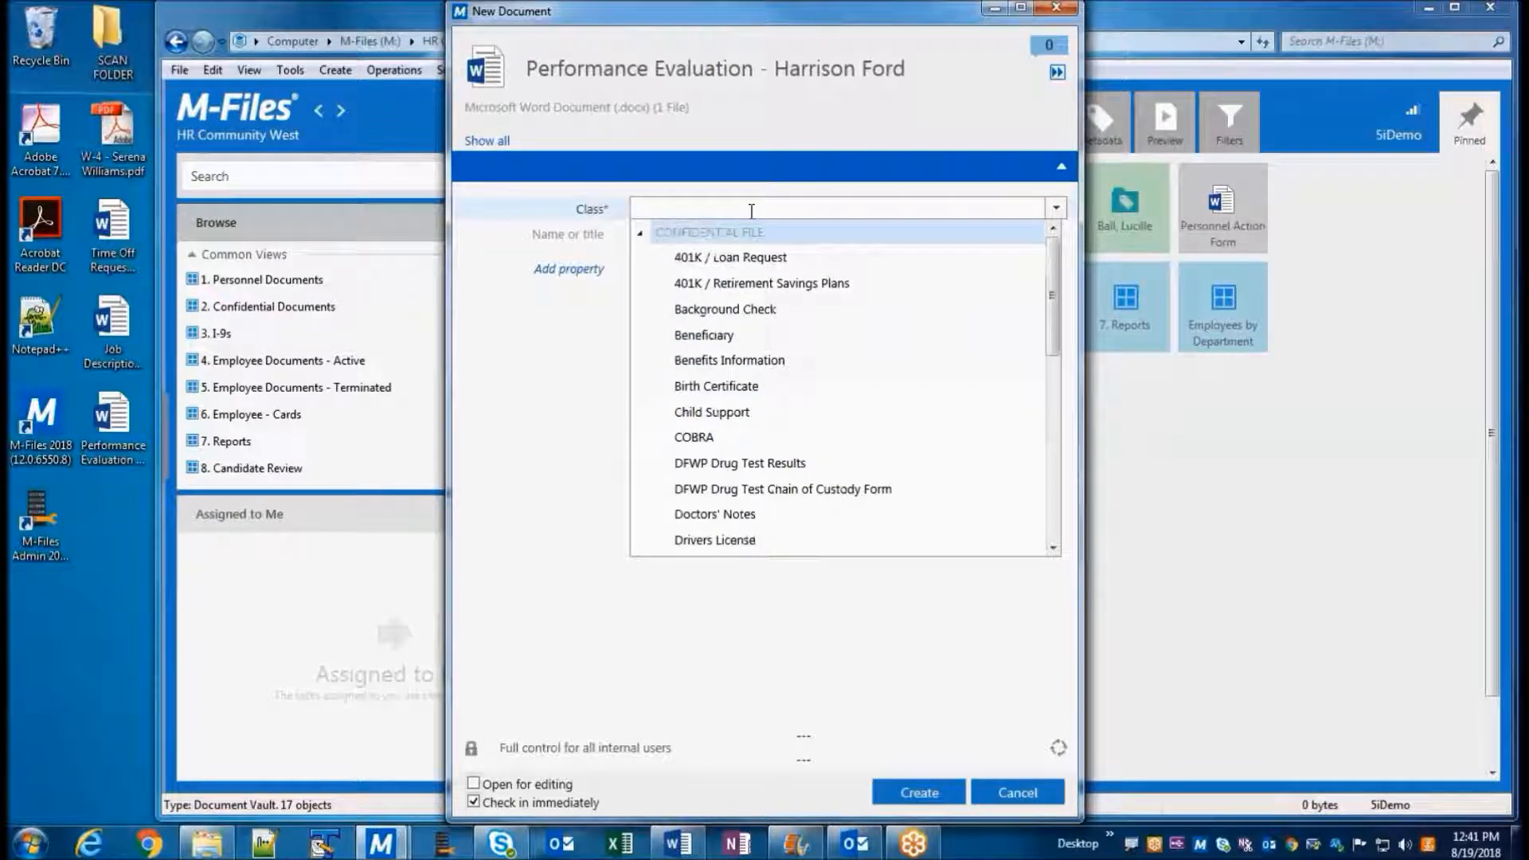
pyautogui.write('perf')
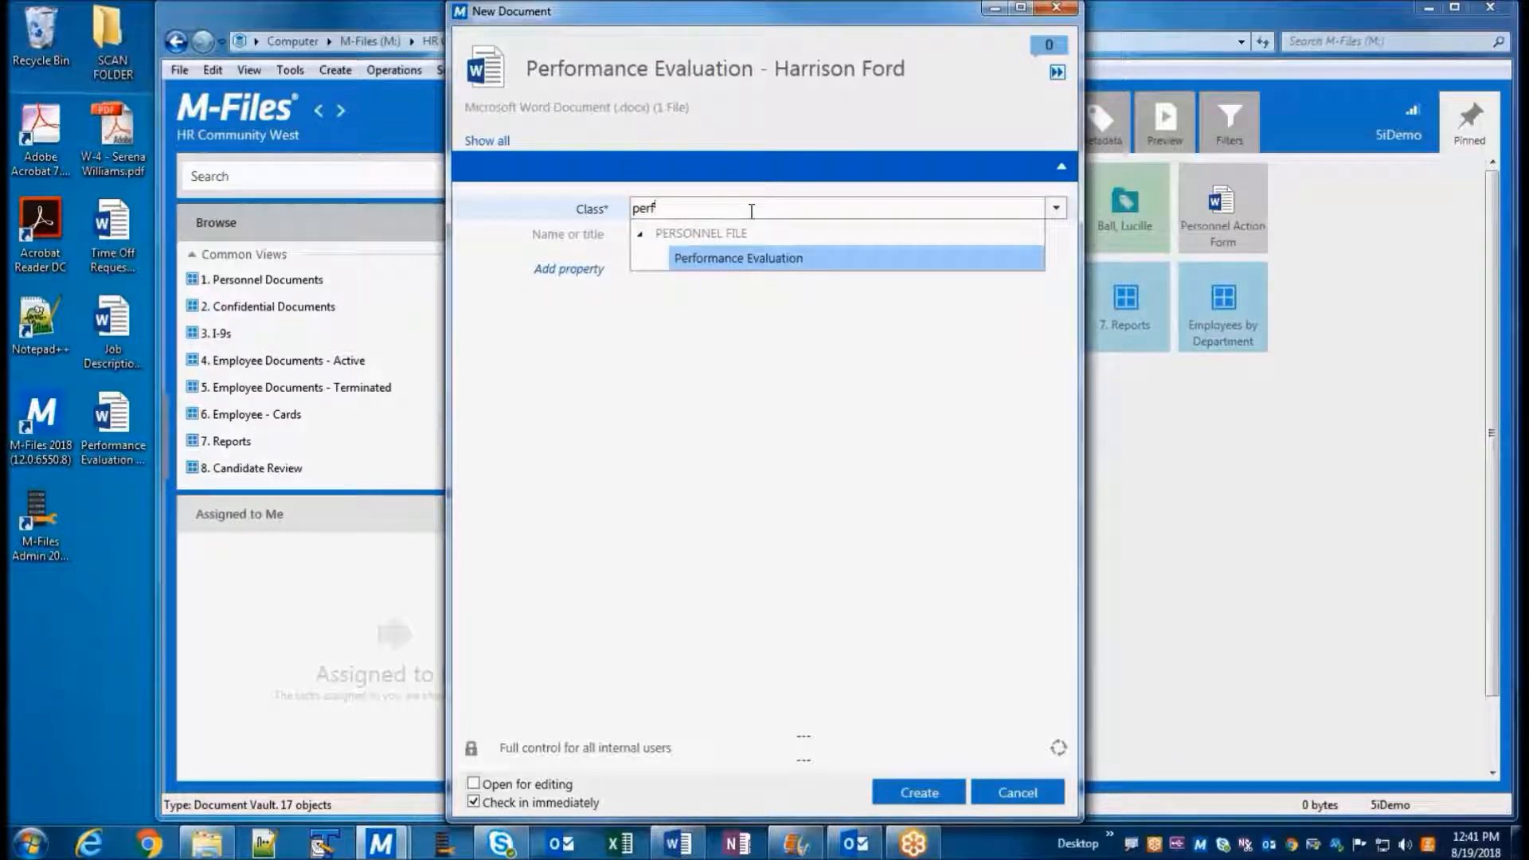
pyautogui.click(749, 250)
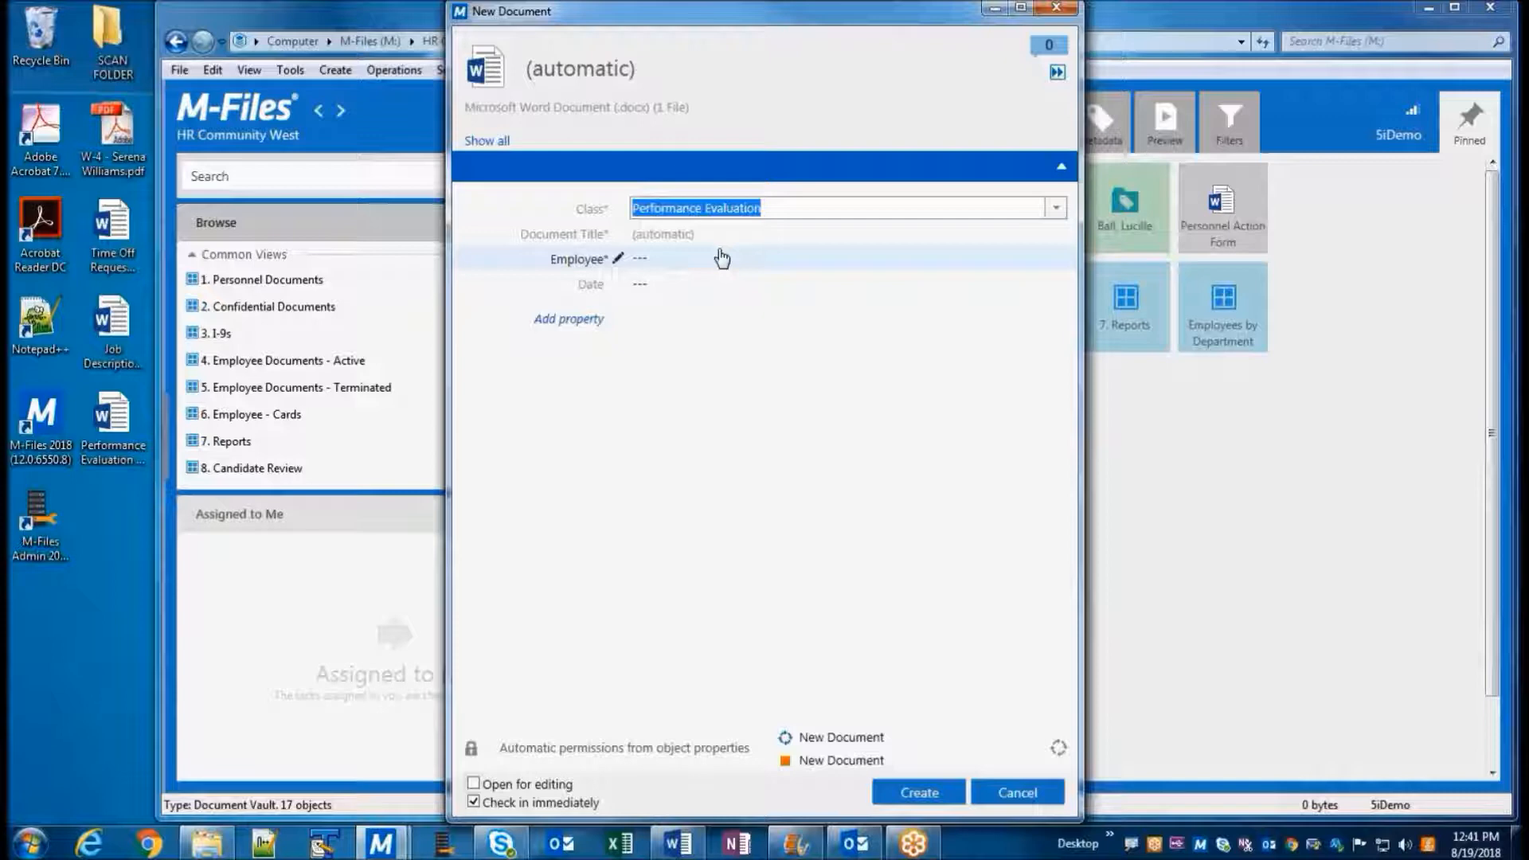
# - Set the employee to Ford, Harrison and the date to 8/19/2018, and create the performance evaluation document in the vault
pyautogui.click(721, 255)
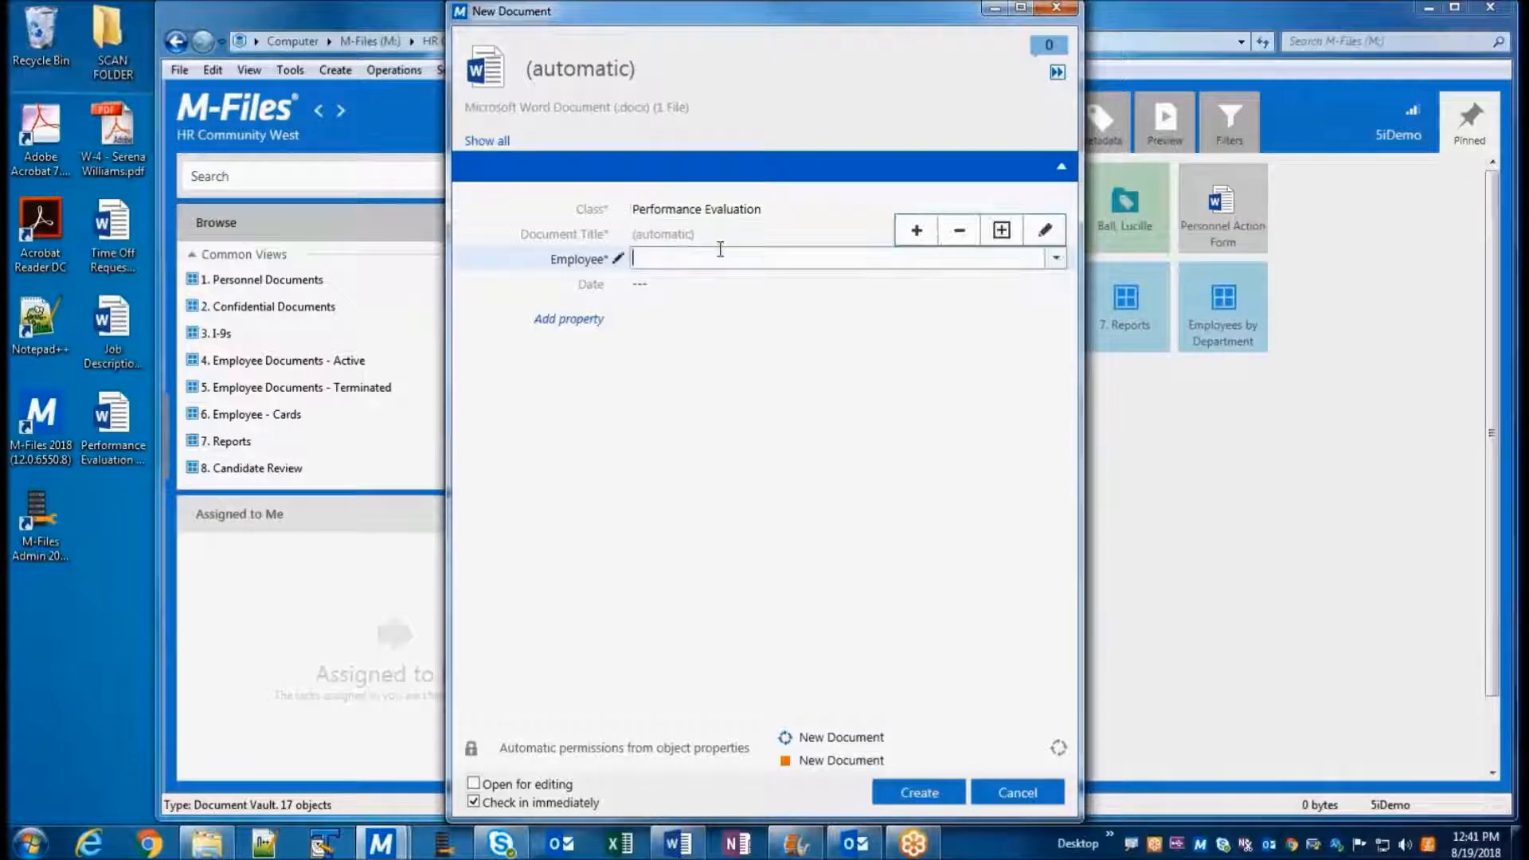
pyautogui.write('harr')
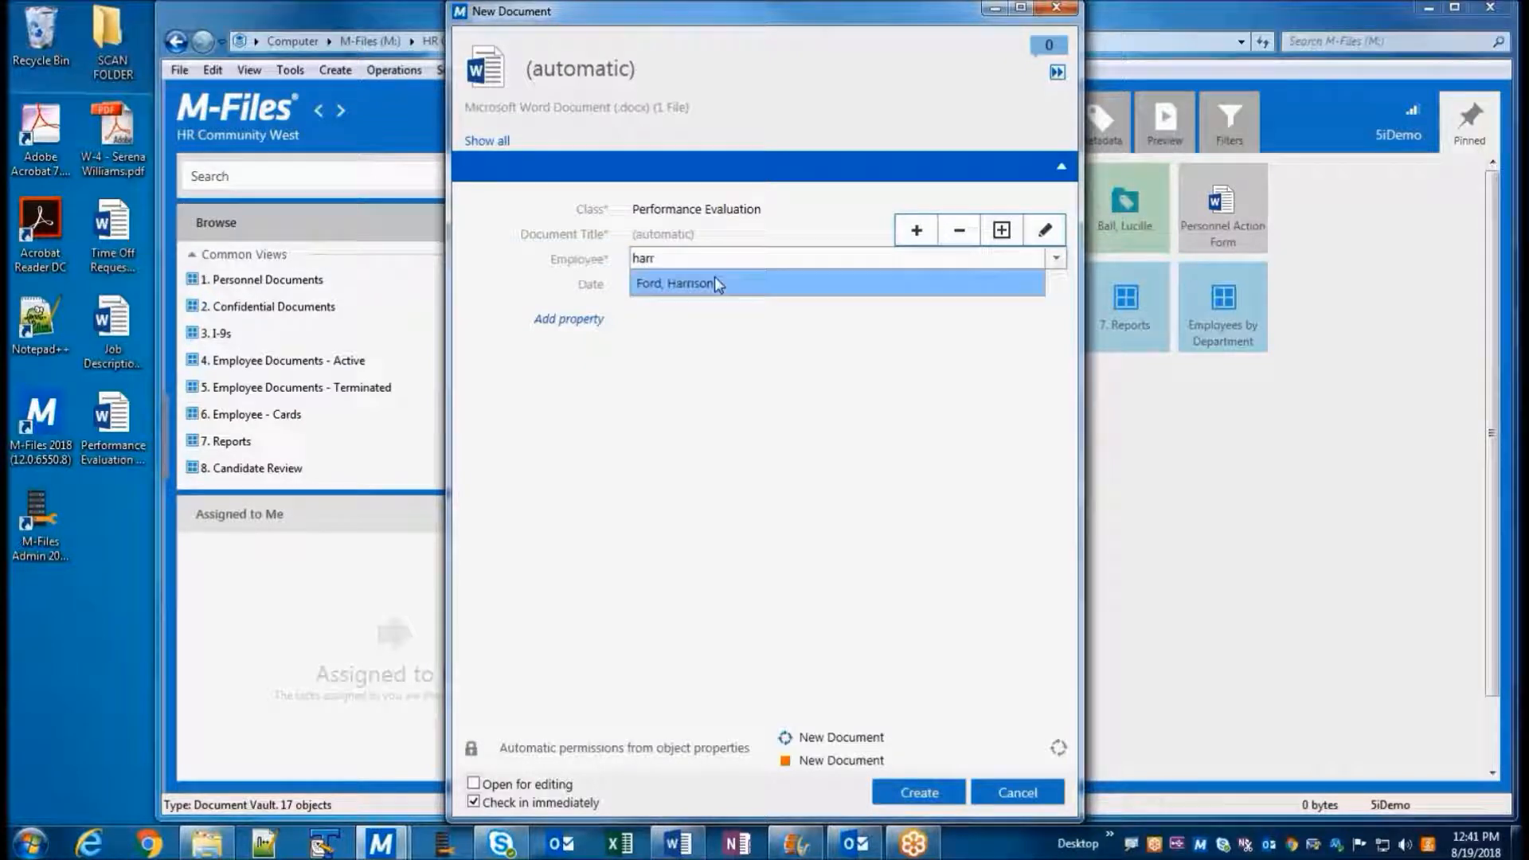
pyautogui.click(717, 281)
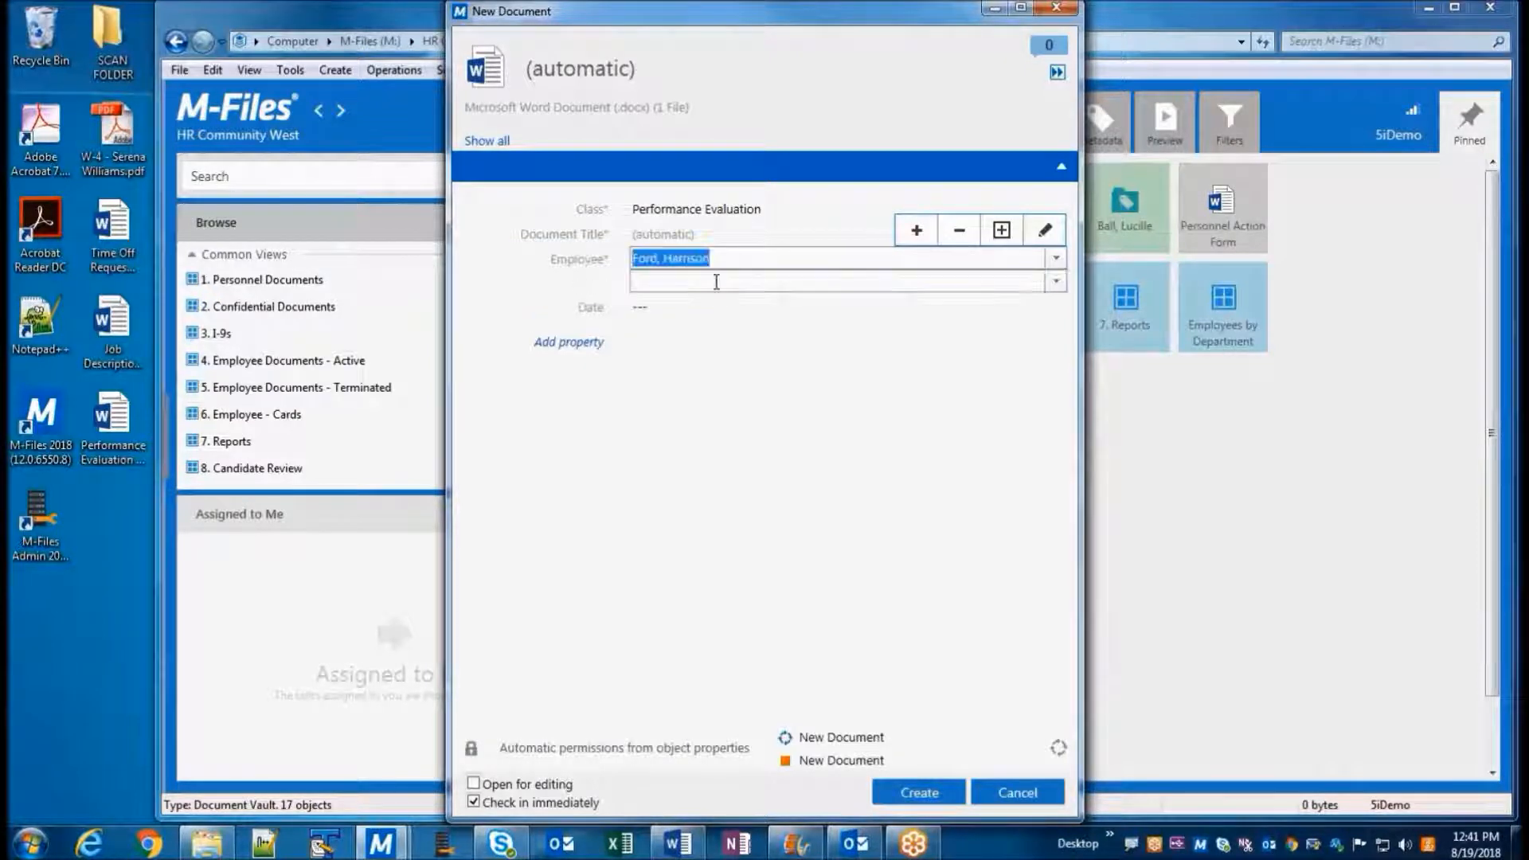
pyautogui.click(673, 306)
pyautogui.click(660, 532)
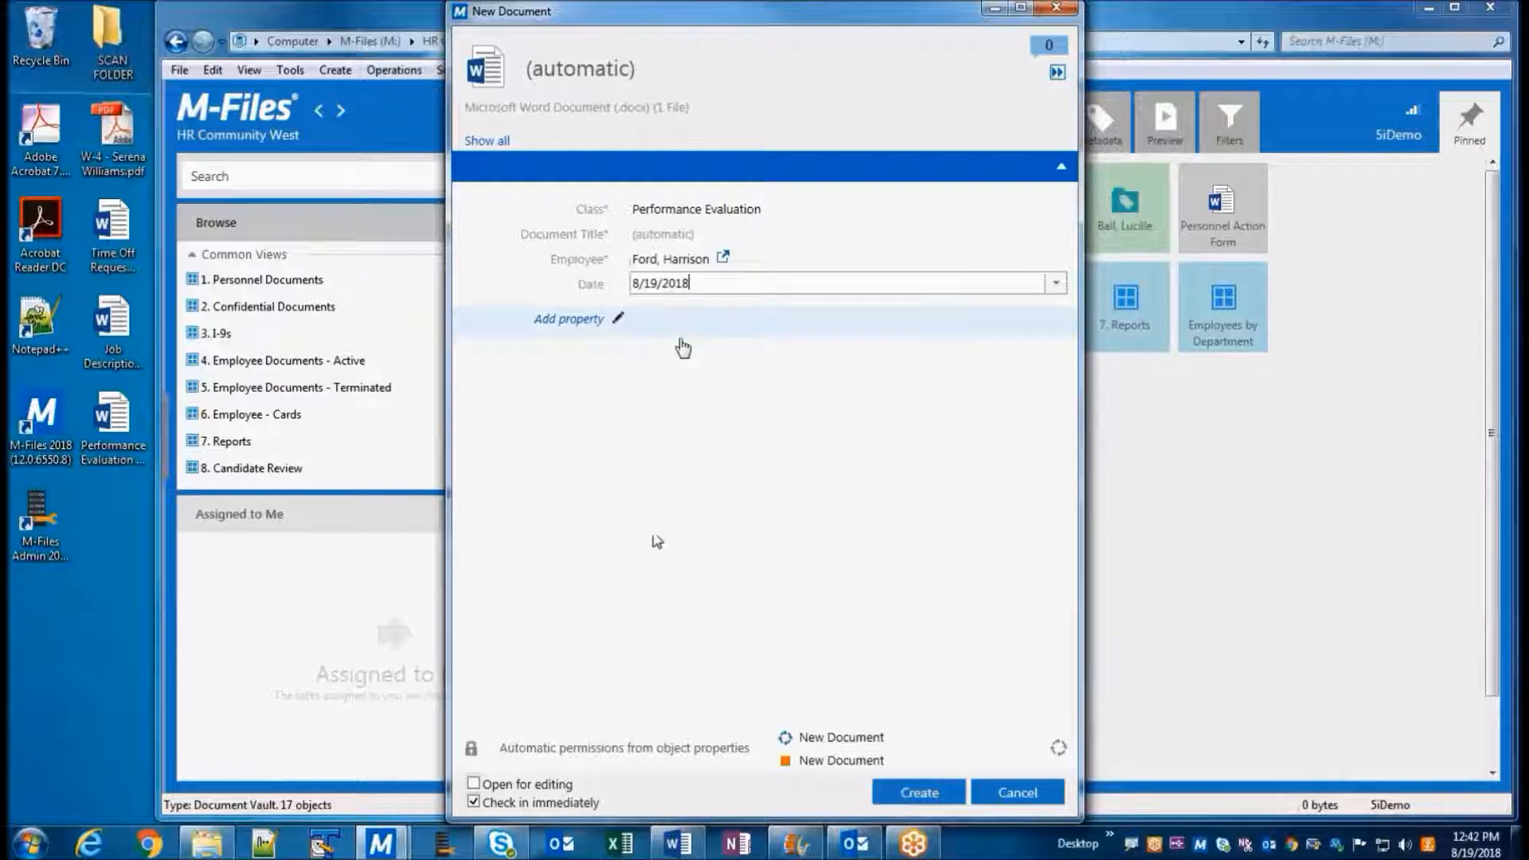
pyautogui.click(916, 794)
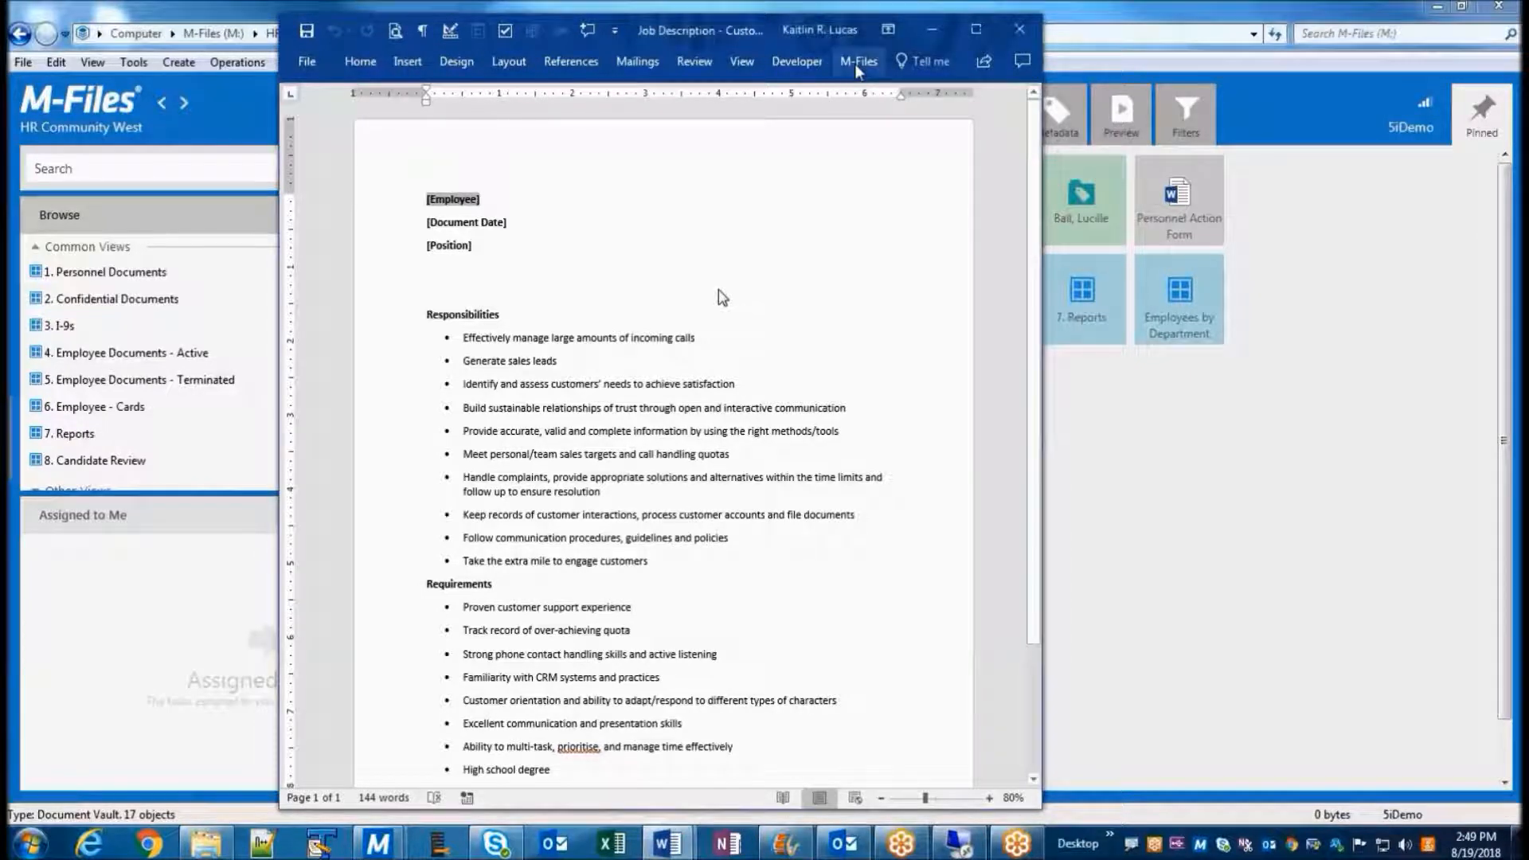
# - Save the job description from Word to the HR Community West vault as a new document with class Job Description
pyautogui.click(859, 64)
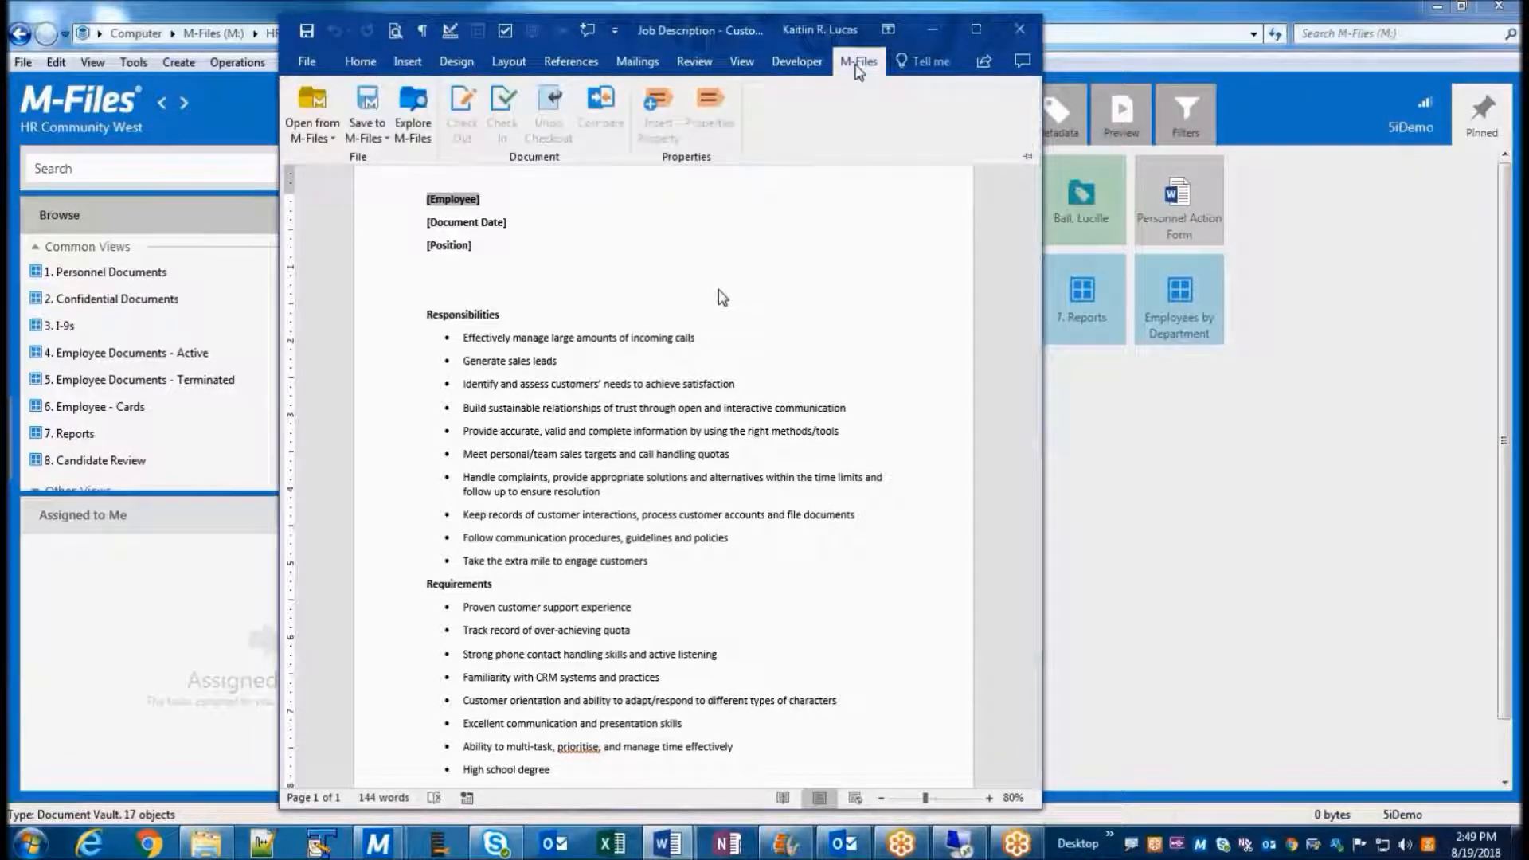
pyautogui.click(370, 113)
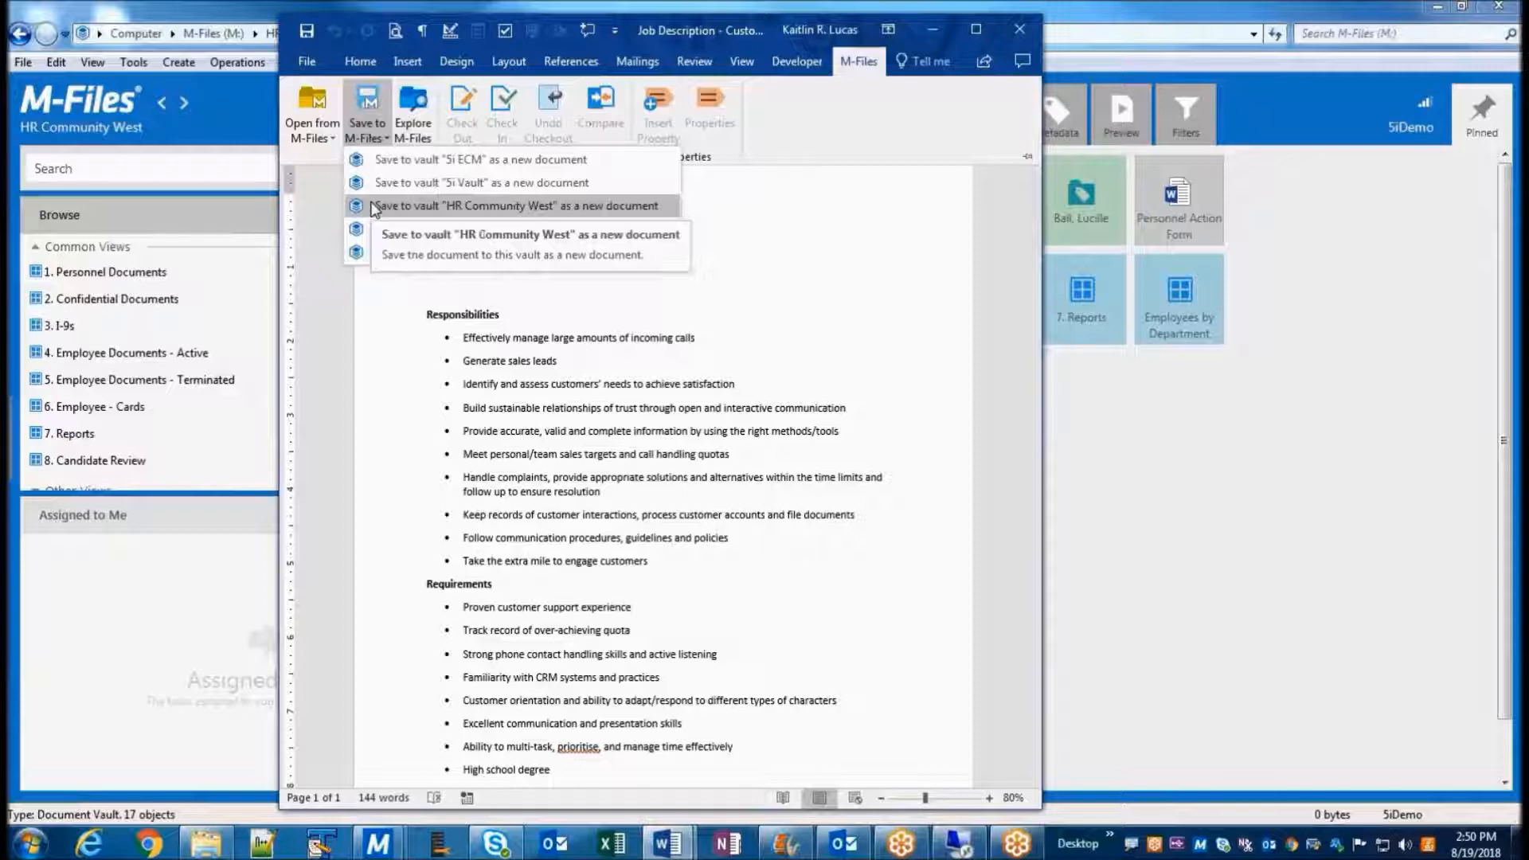
pyautogui.click(374, 207)
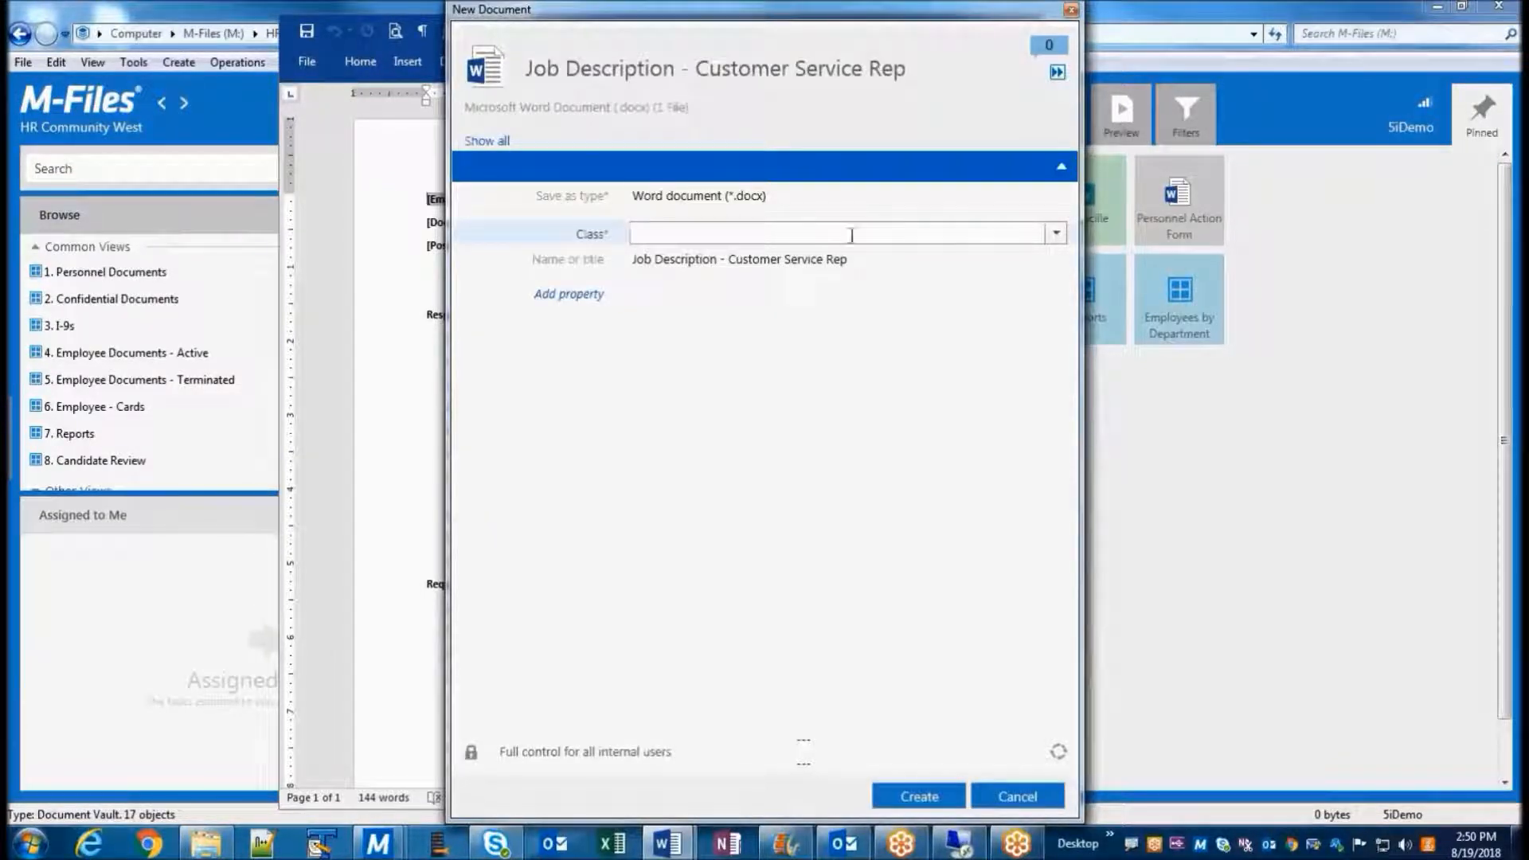
pyautogui.write('job')
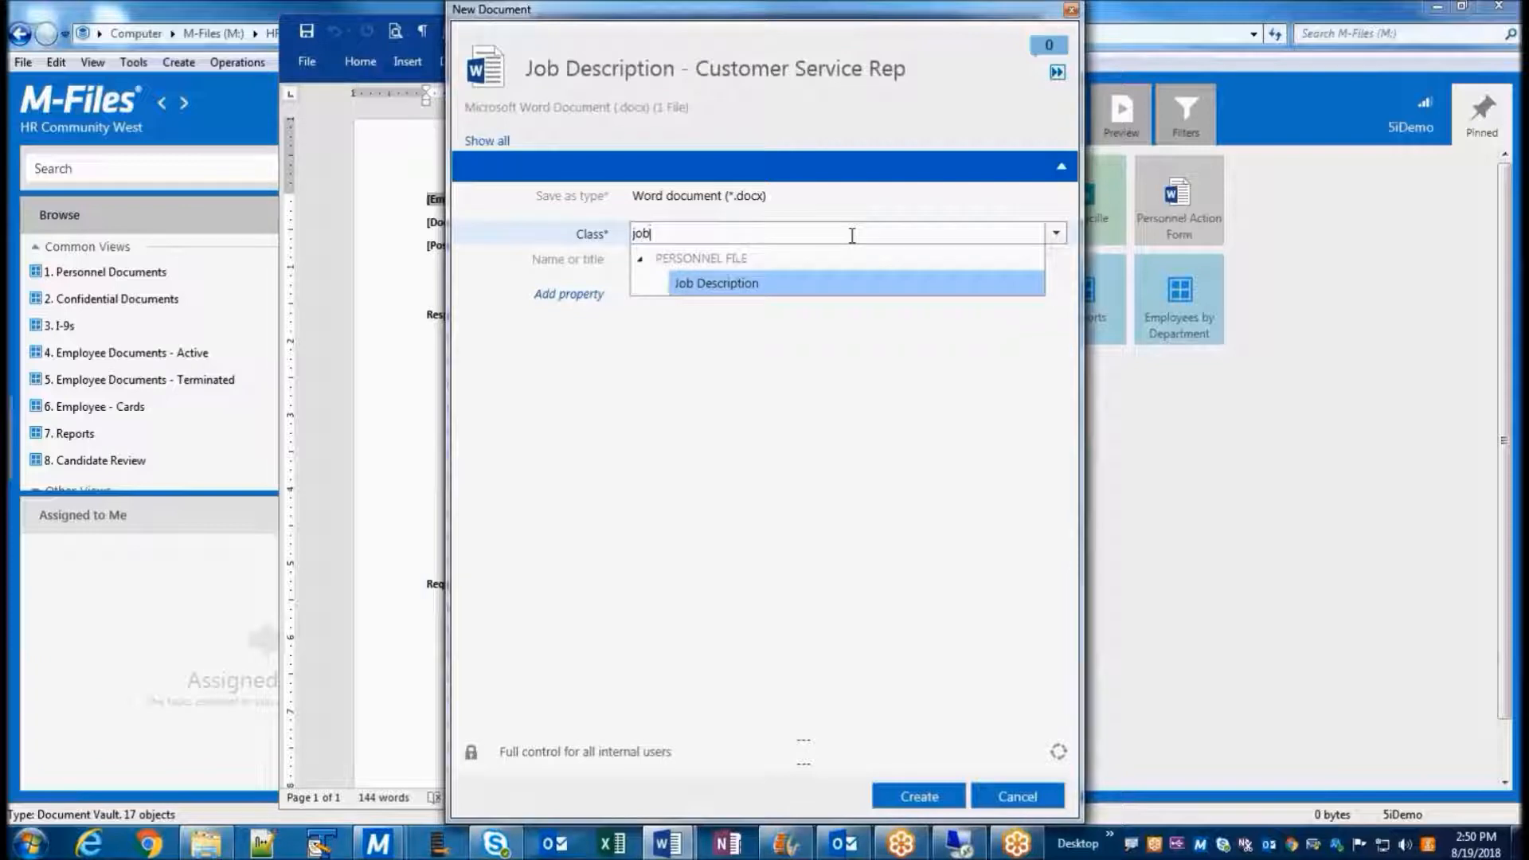
pyautogui.click(801, 285)
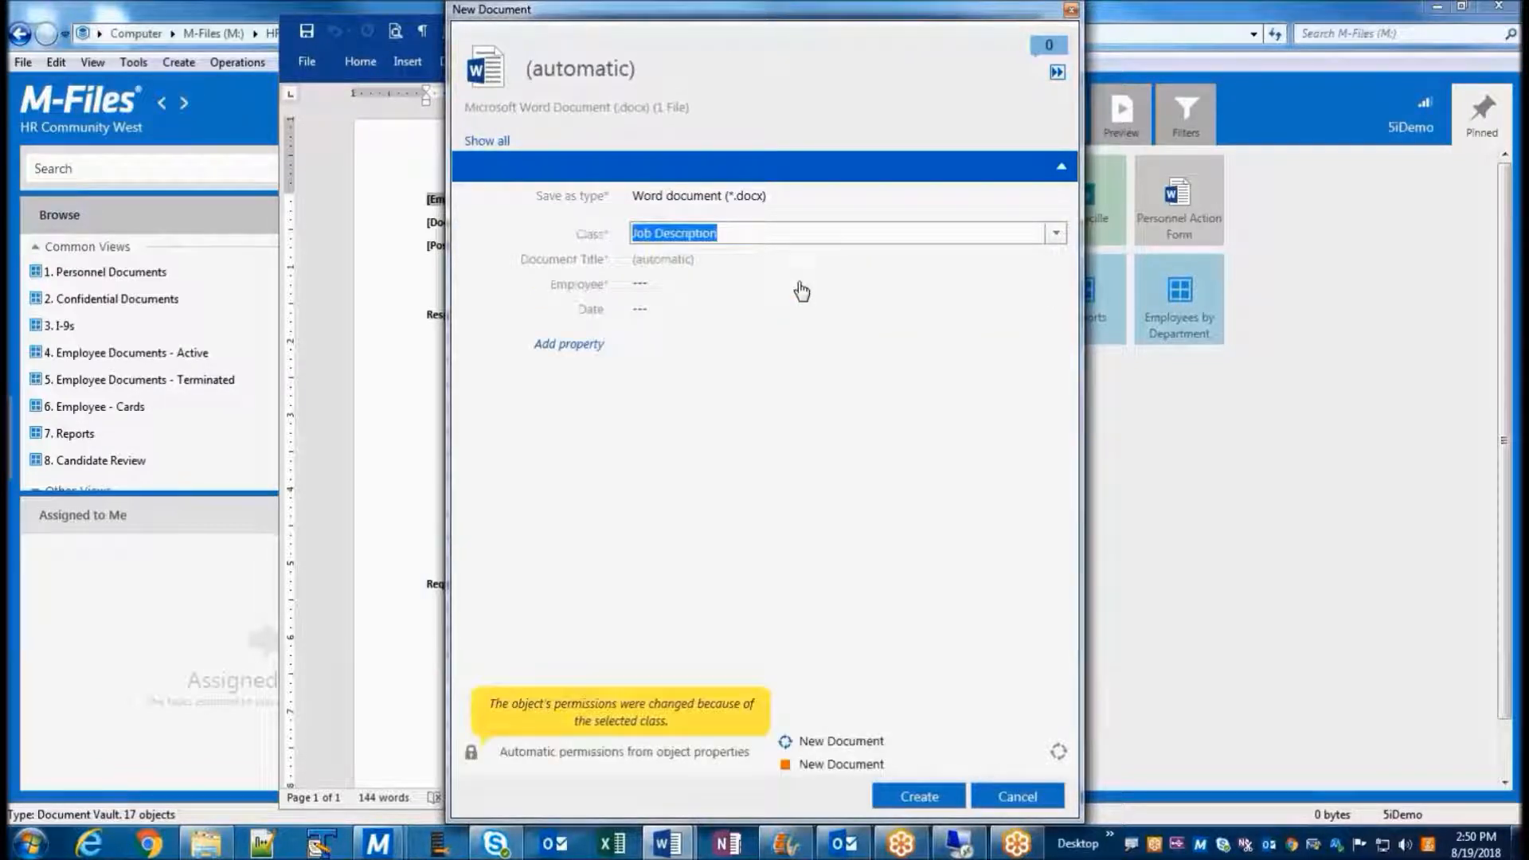
# - Set the job description's employee to Ford, Harrison and its date to today, 8/19/2018, and create the document
pyautogui.click(695, 285)
pyautogui.write('harr')
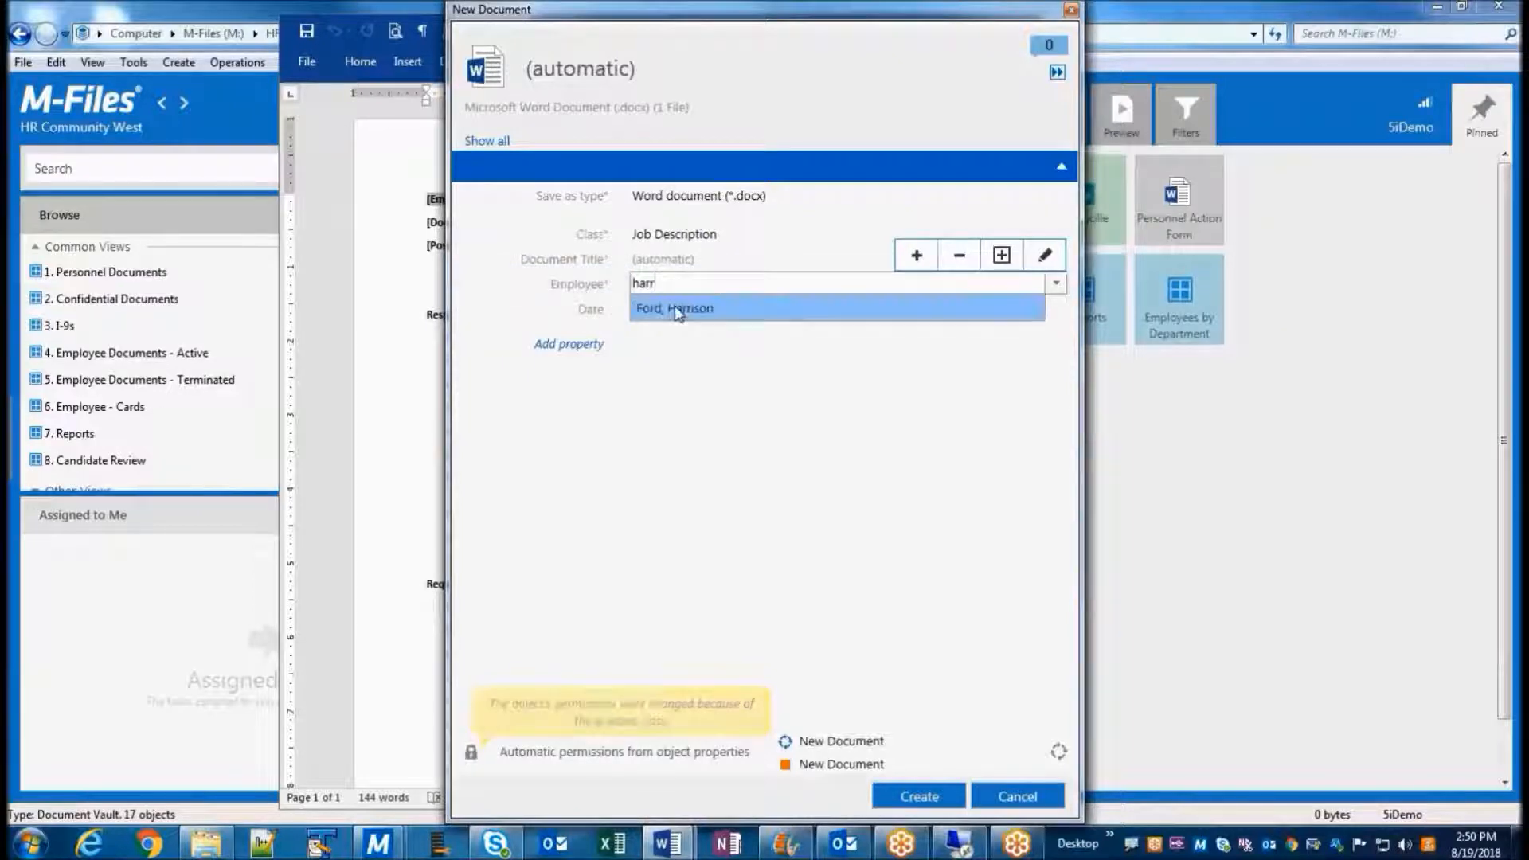
pyautogui.click(676, 307)
pyautogui.click(658, 332)
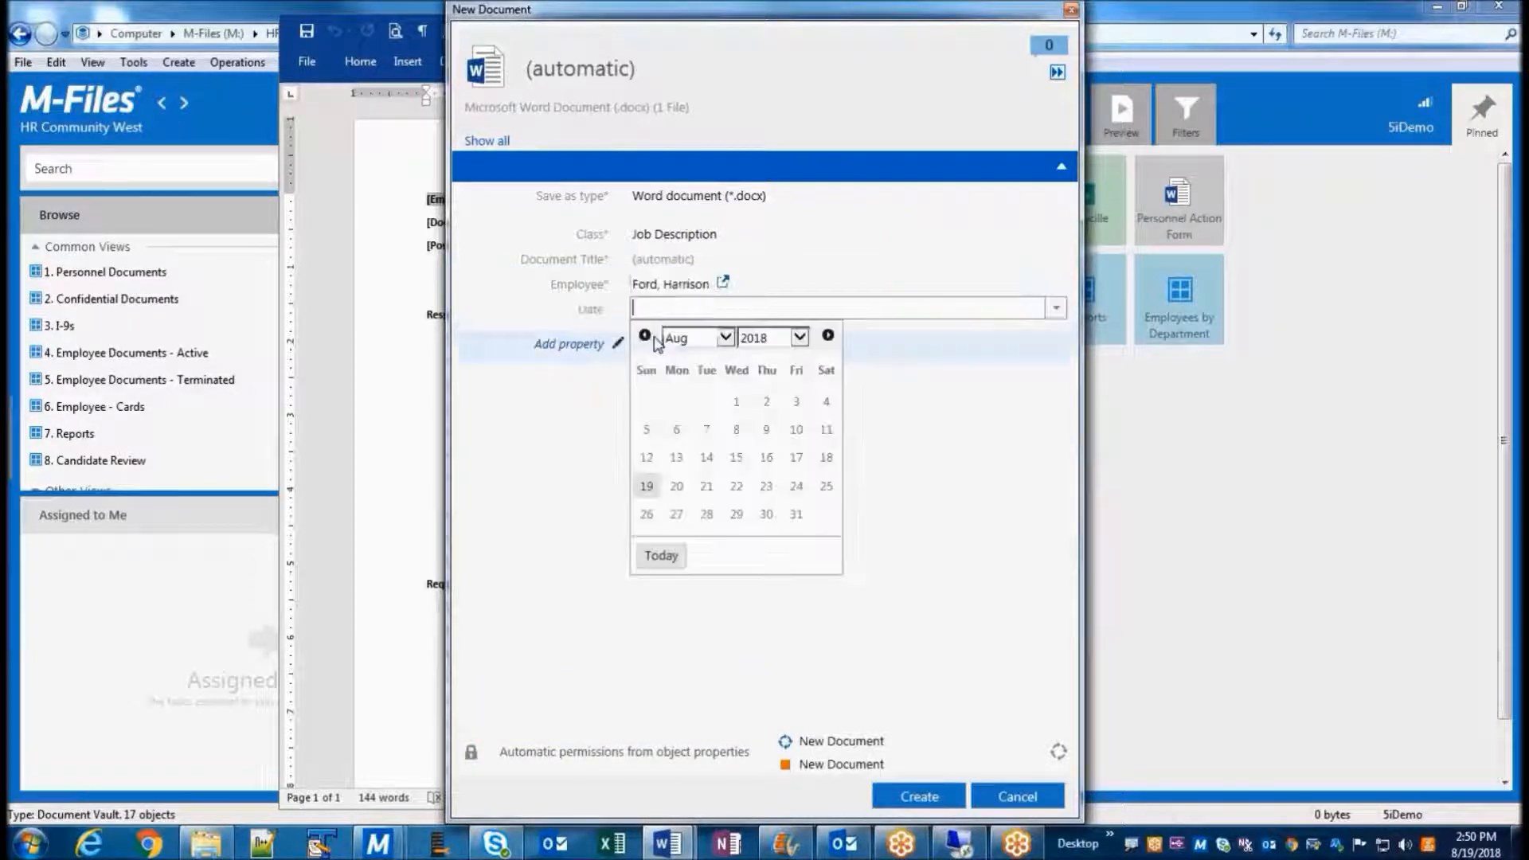
pyautogui.click(652, 558)
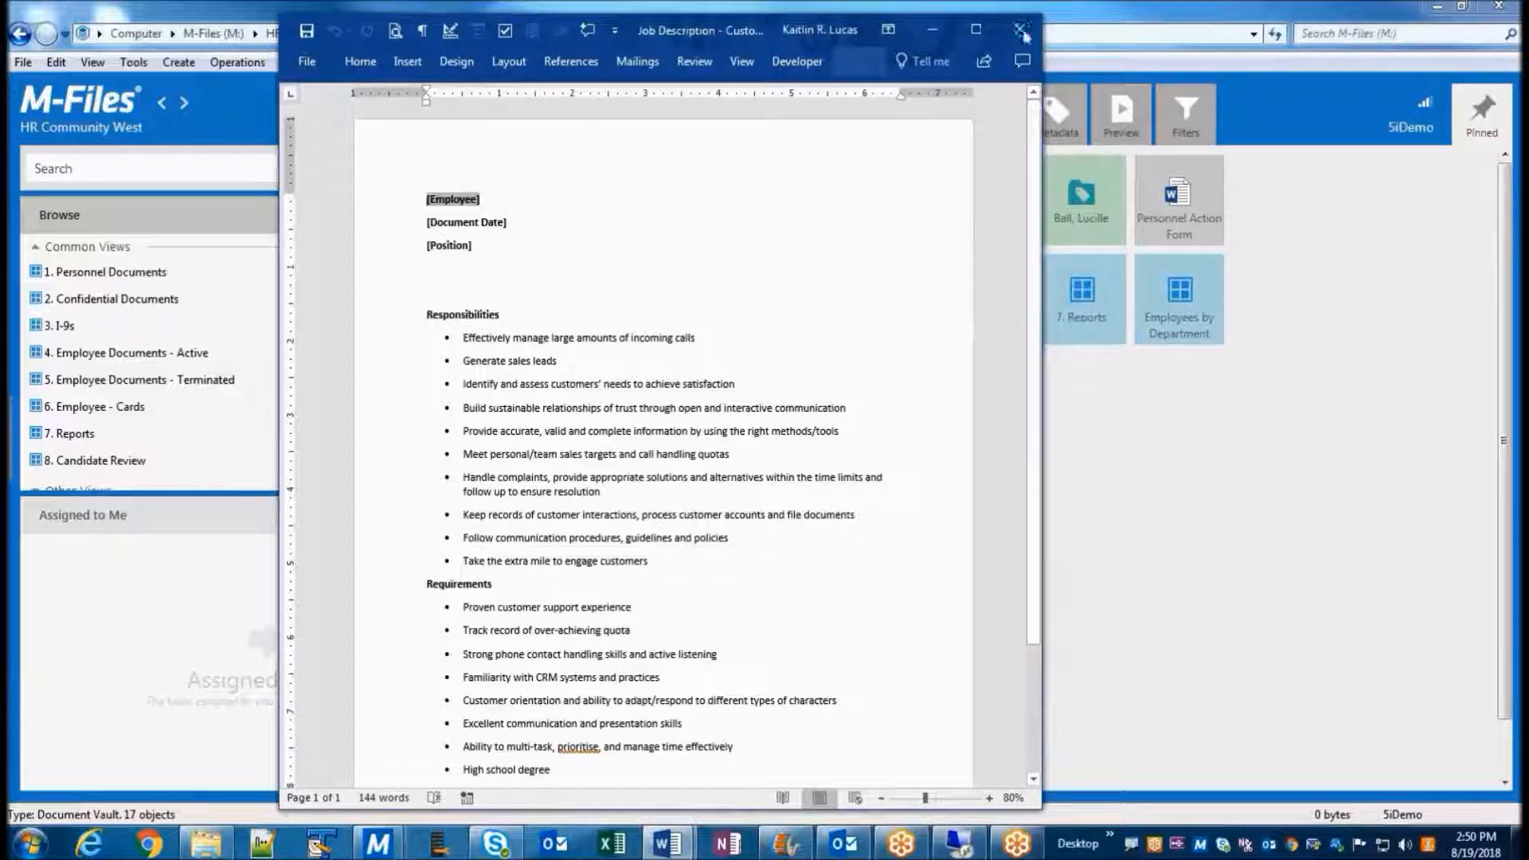
# - Close the job description in Word and check it in to the vault
pyautogui.click(1020, 29)
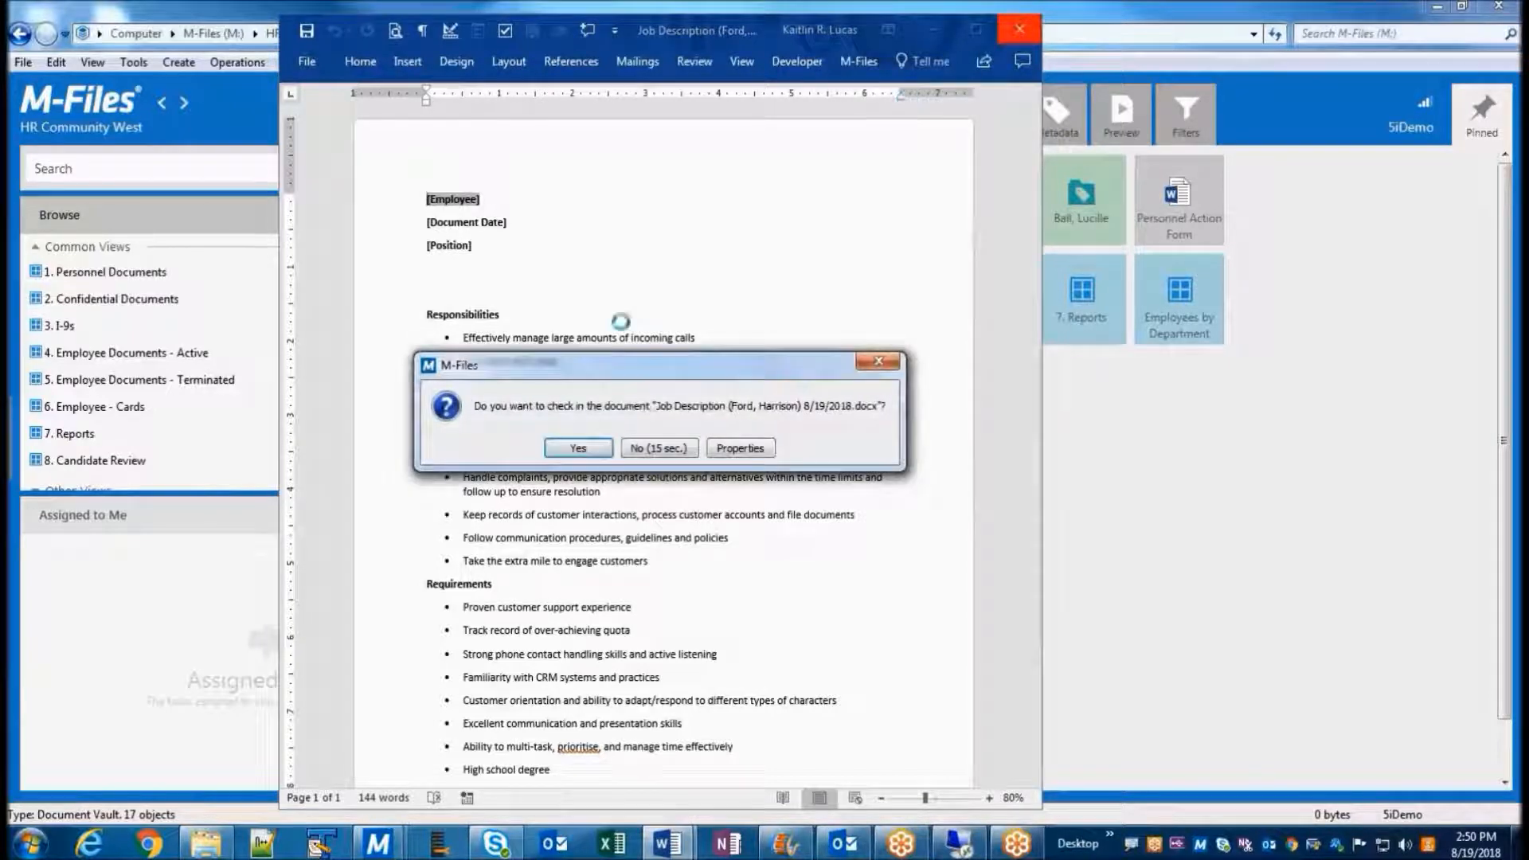
pyautogui.click(574, 450)
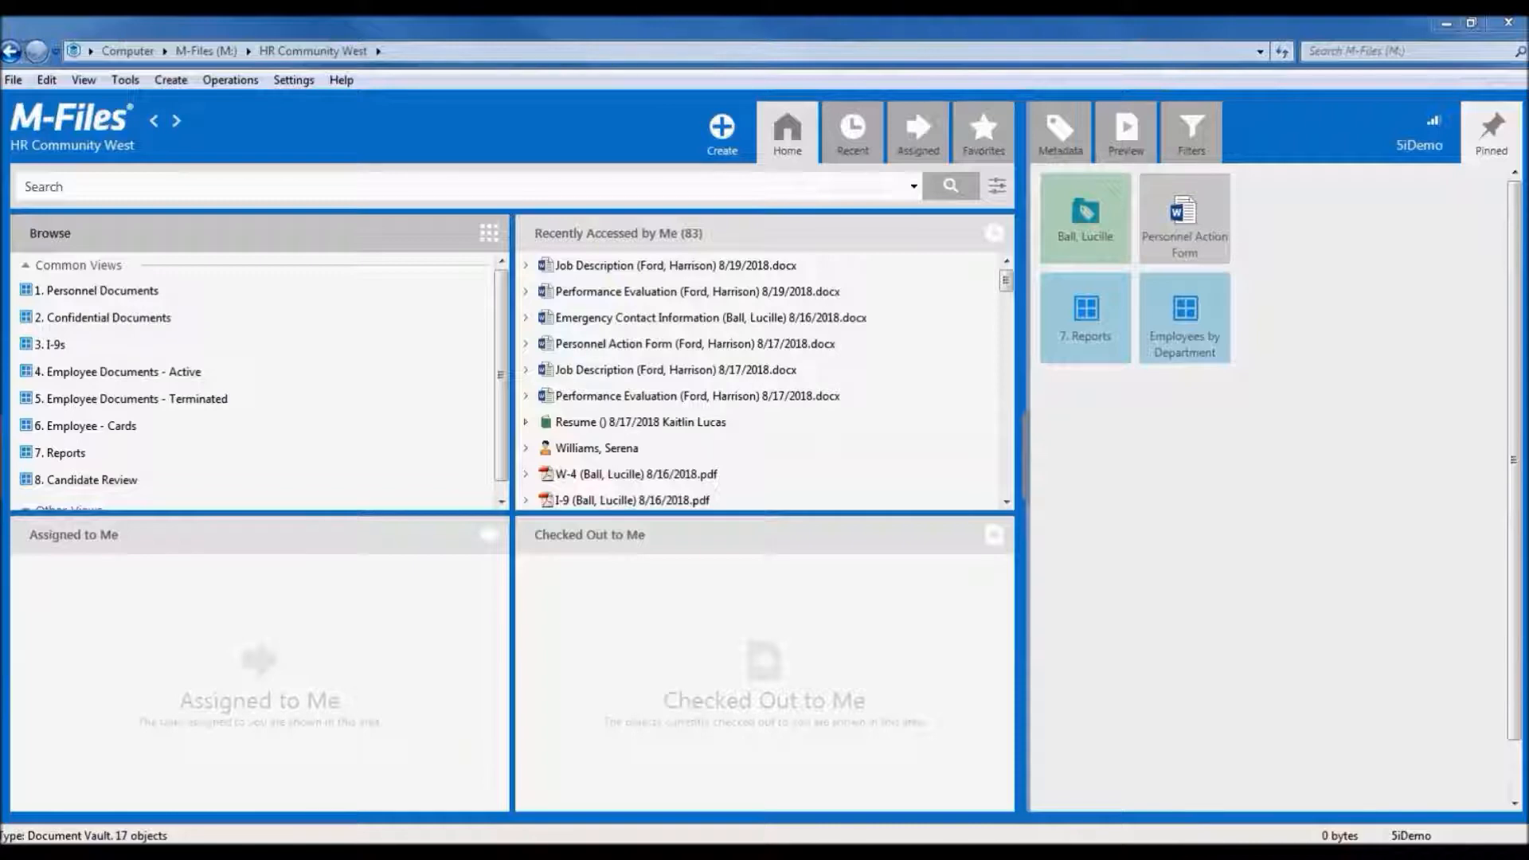
# - Create a Personnel Action Form from its pinned template for employee Ford, Harrison, dated 8/19/2018, and open it for editing
pyautogui.click(1167, 227)
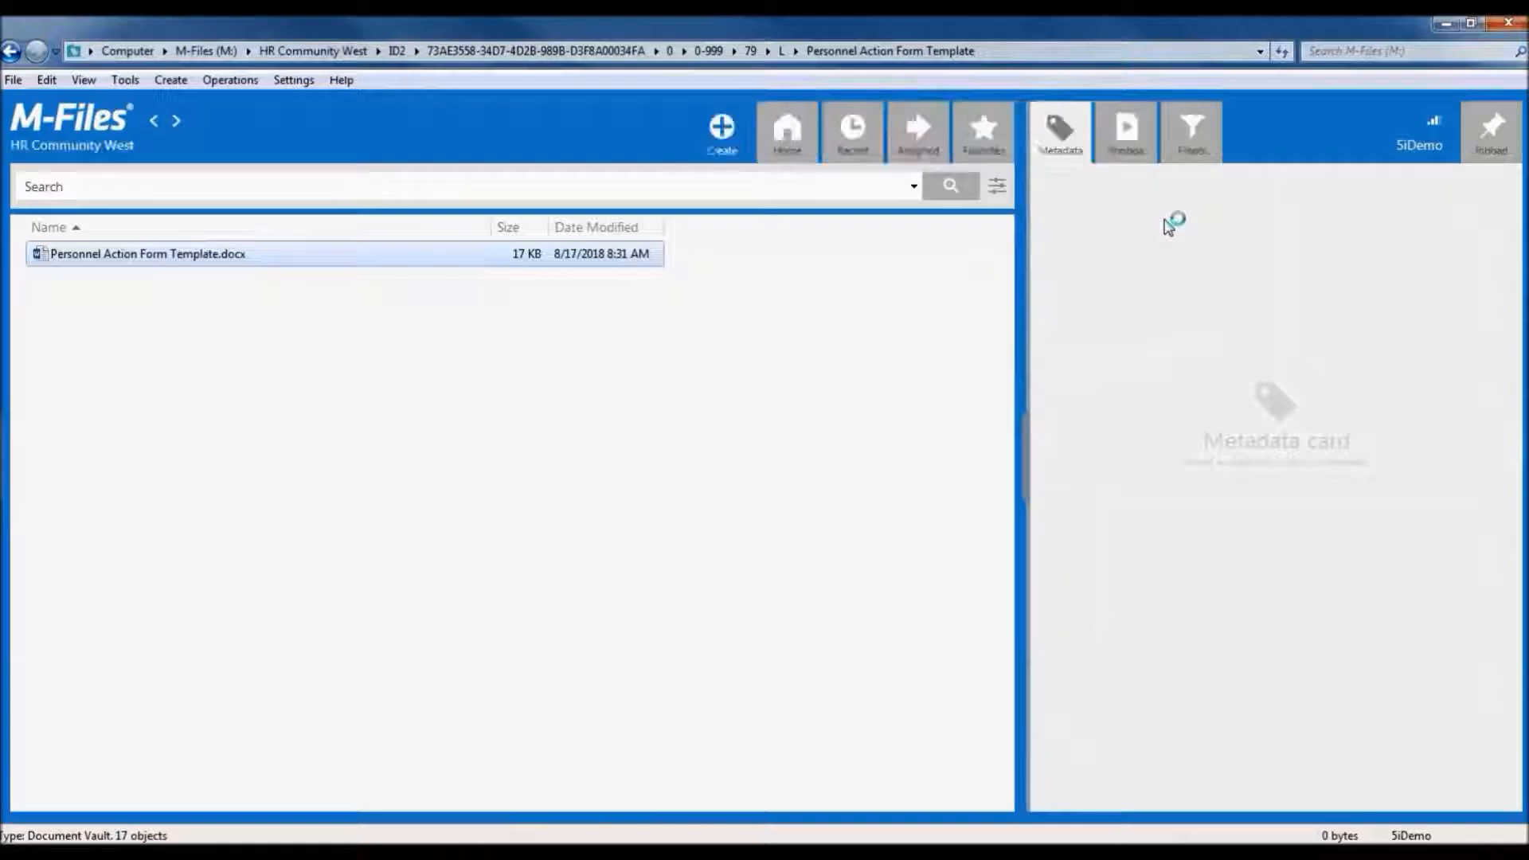
pyautogui.doubleClick(287, 256)
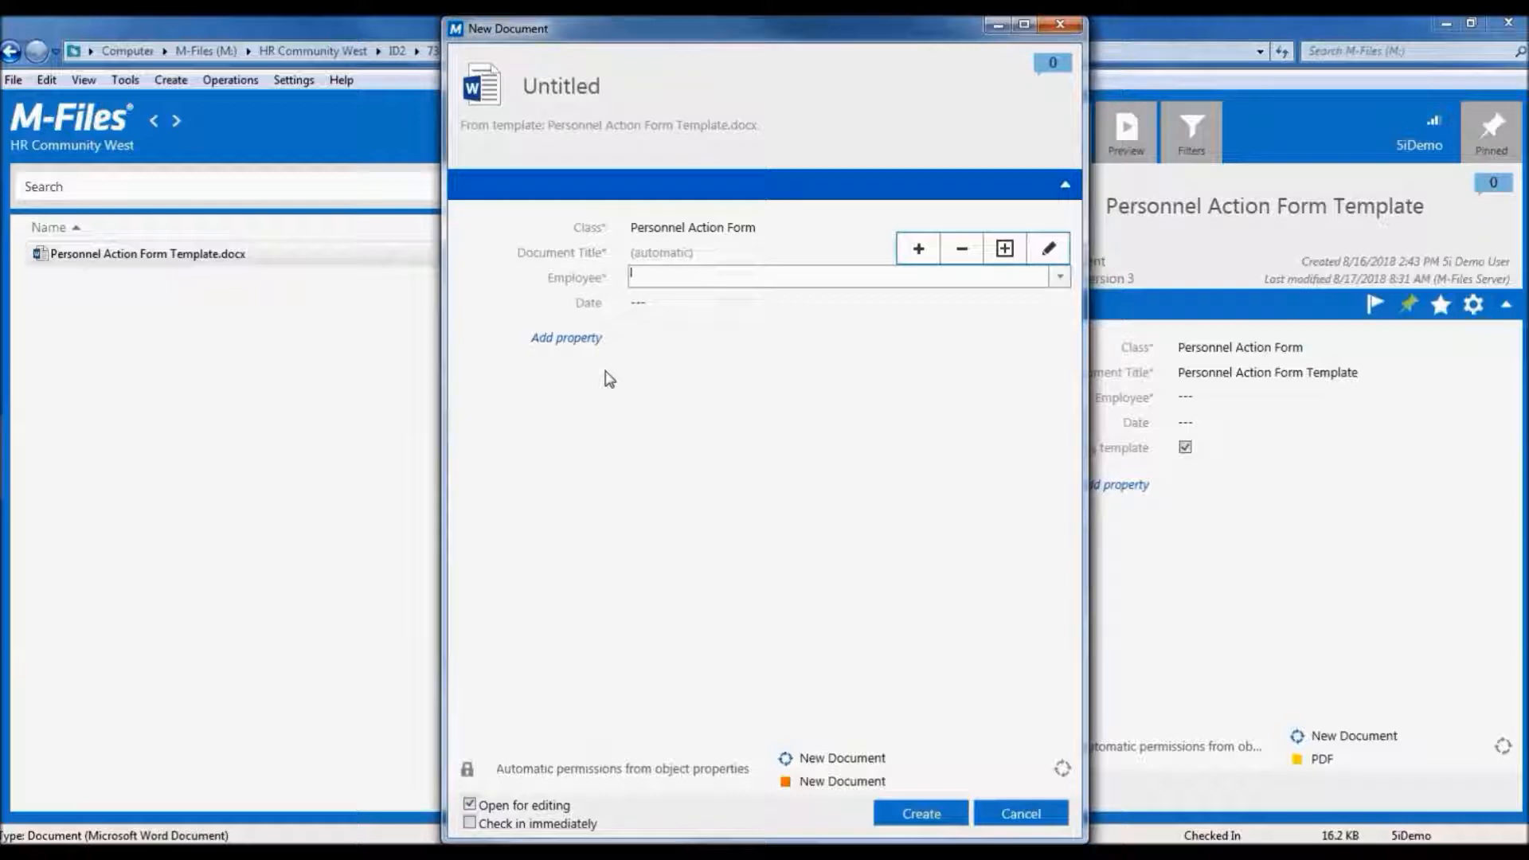
pyautogui.write('harr')
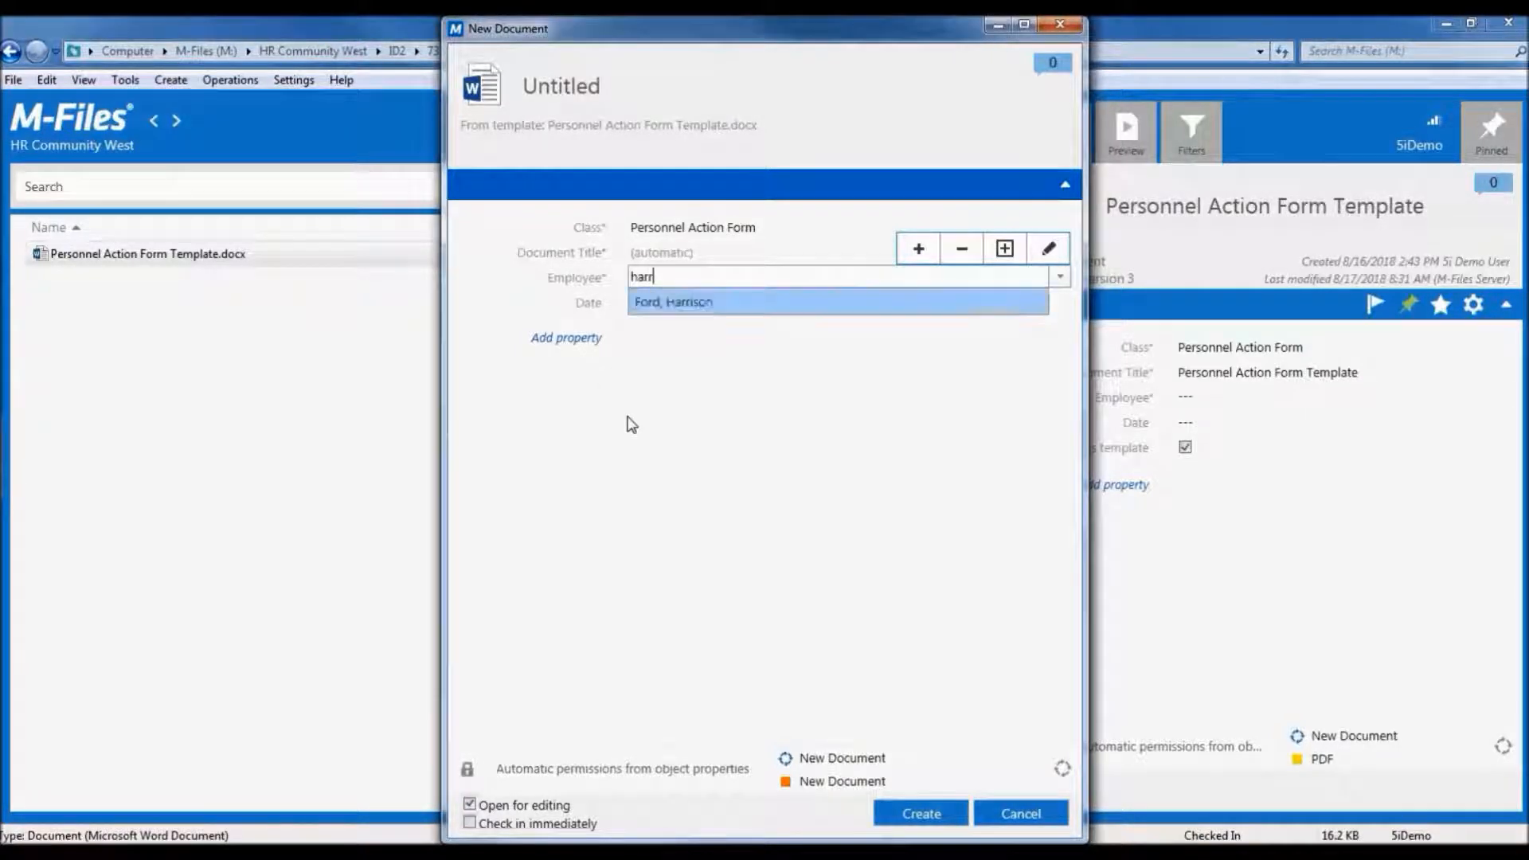
pyautogui.click(697, 304)
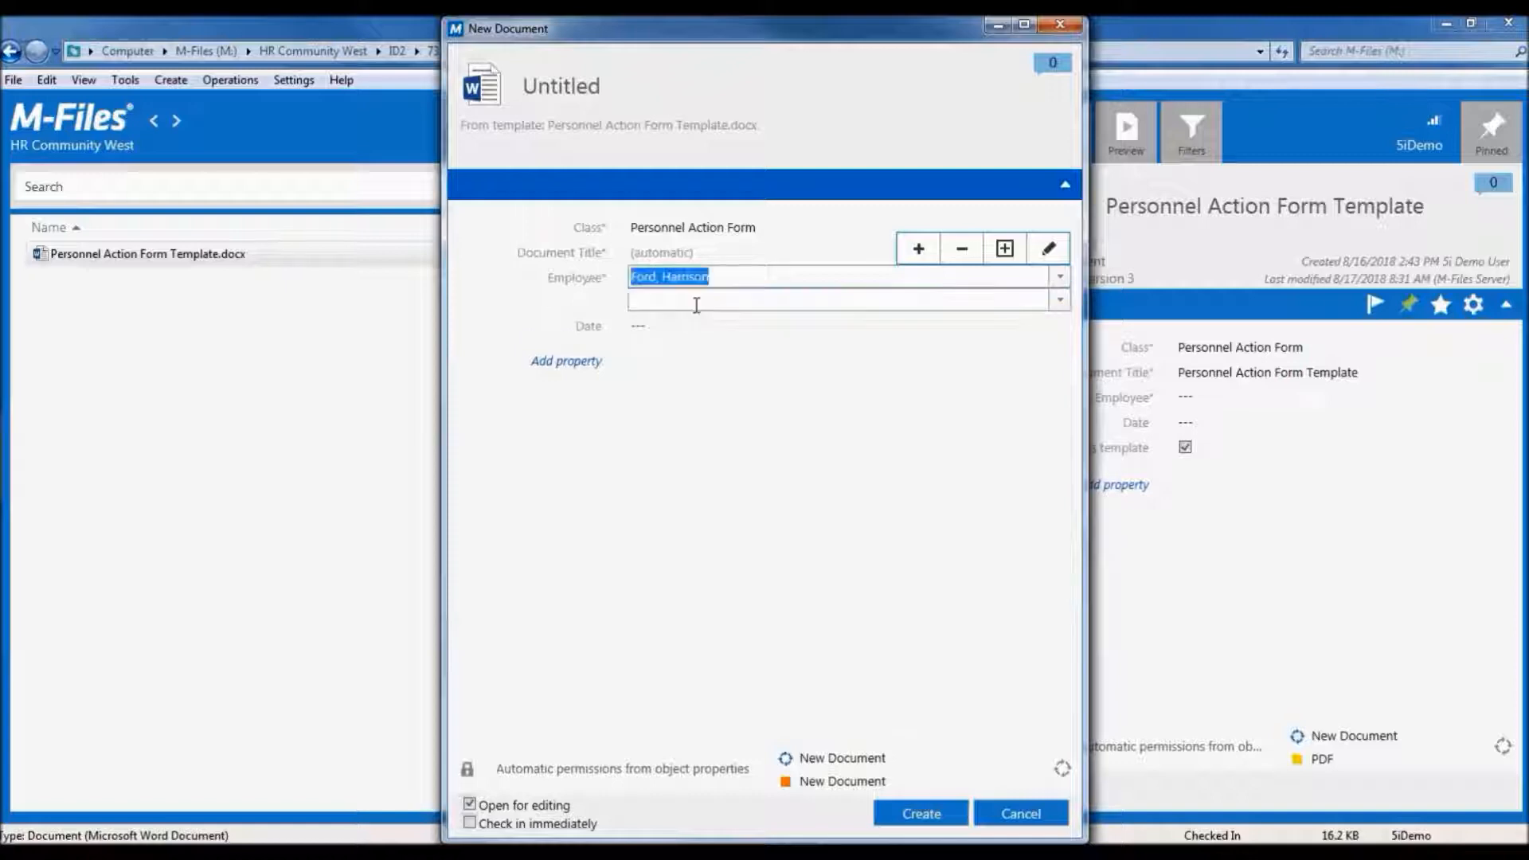
pyautogui.click(658, 327)
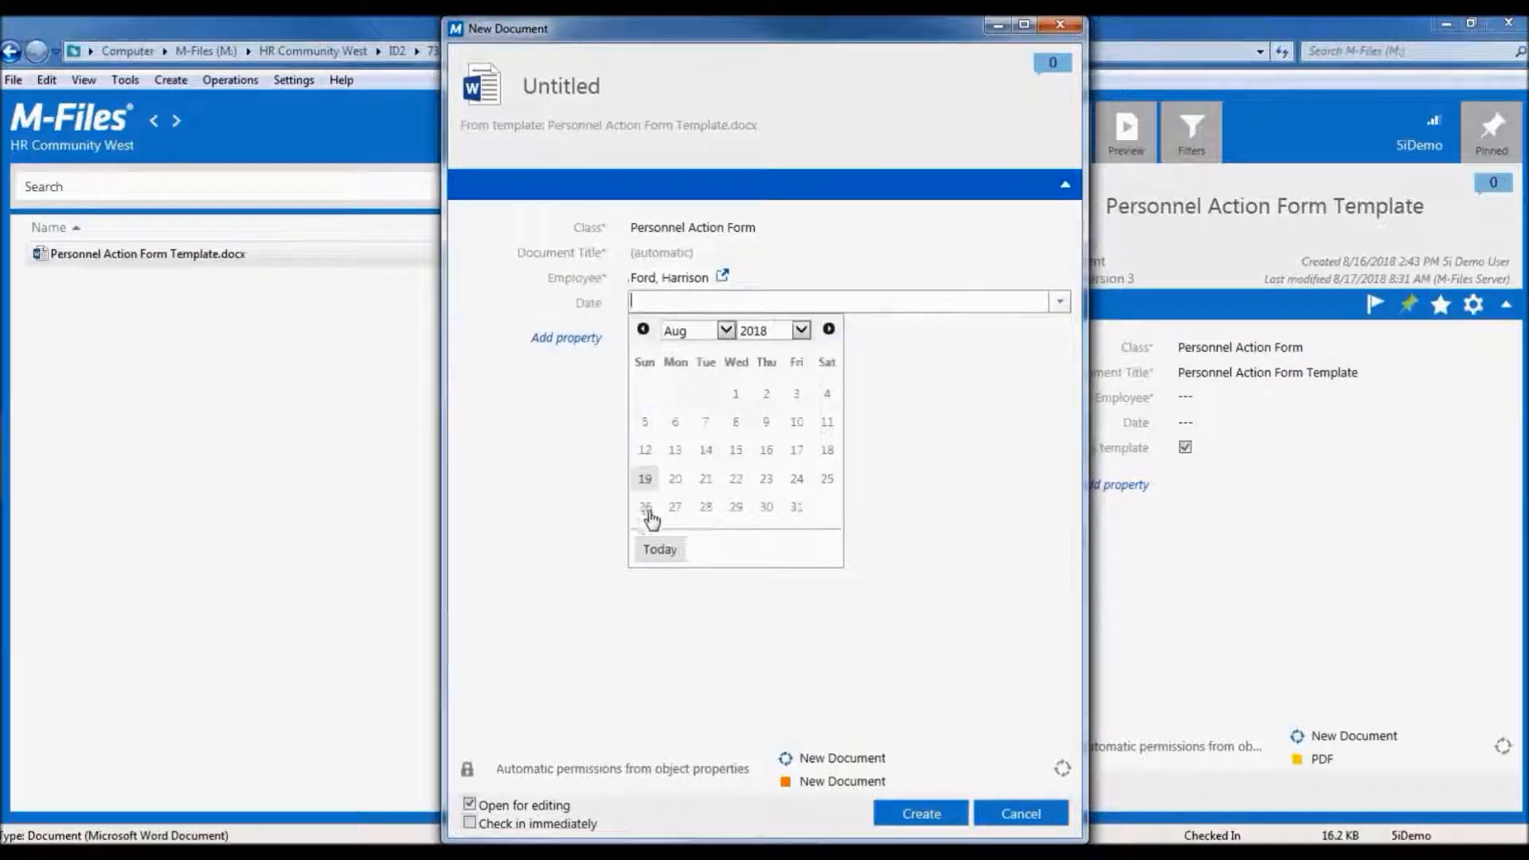
pyautogui.click(652, 550)
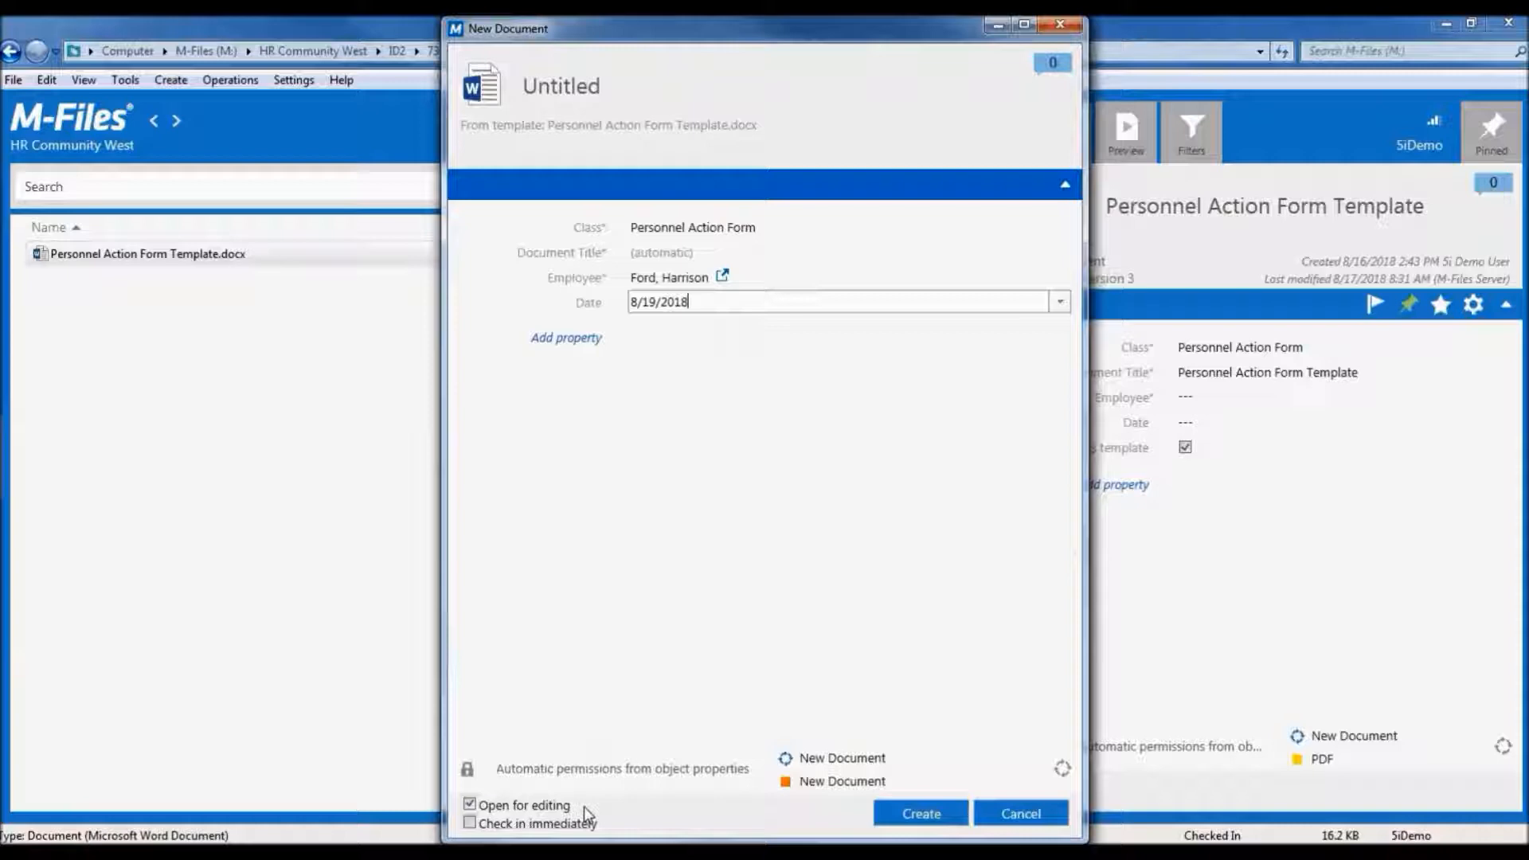
pyautogui.click(908, 811)
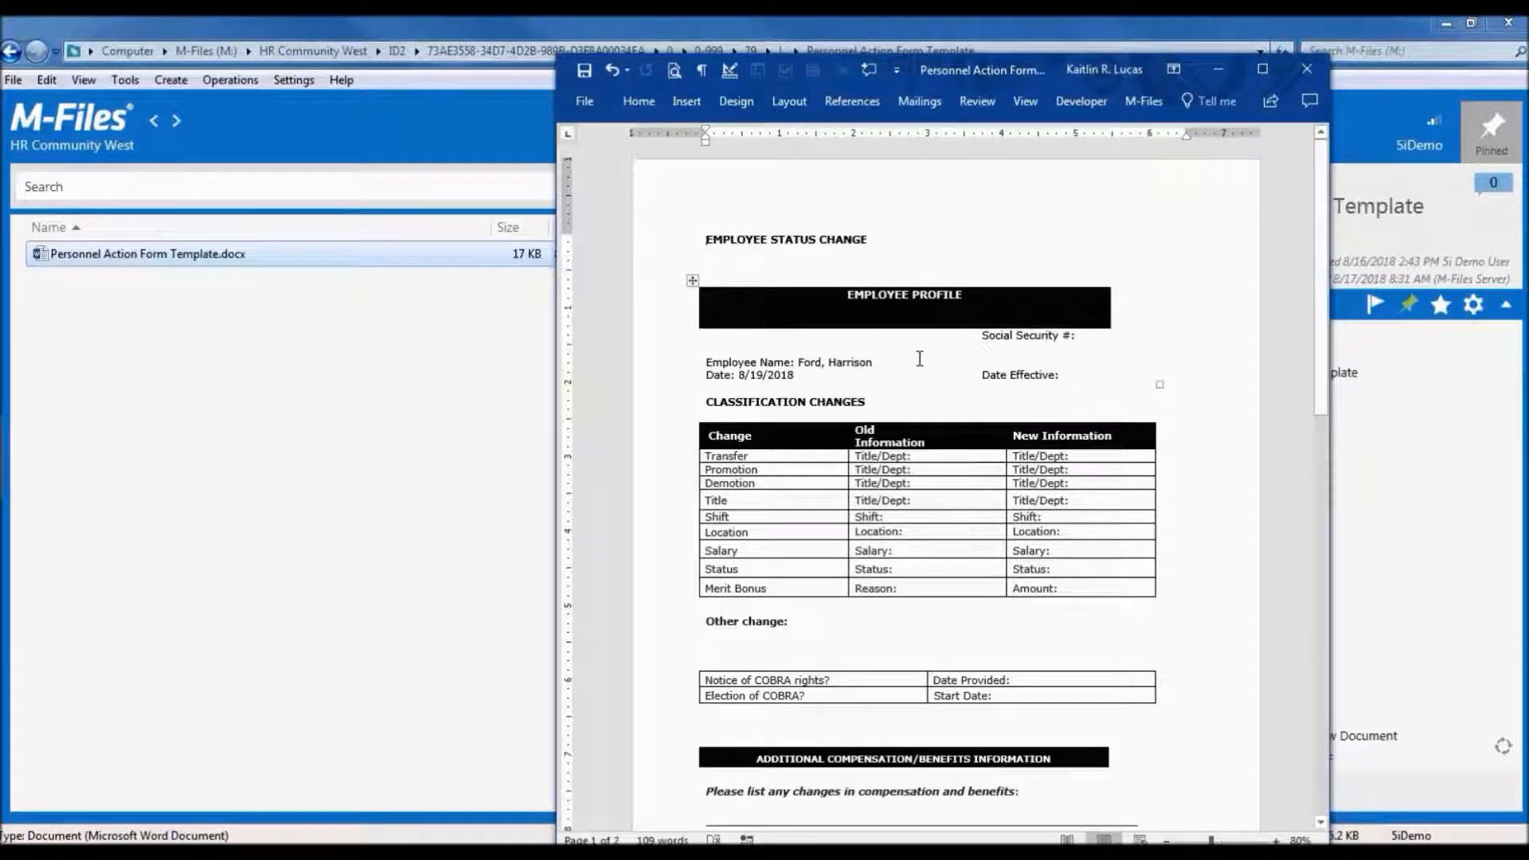
# - Examine the employee name and date filled in under Employee Profile in the new Personnel Action Form
pyautogui.moveTo(890, 362); pyautogui.dragTo(782, 364)
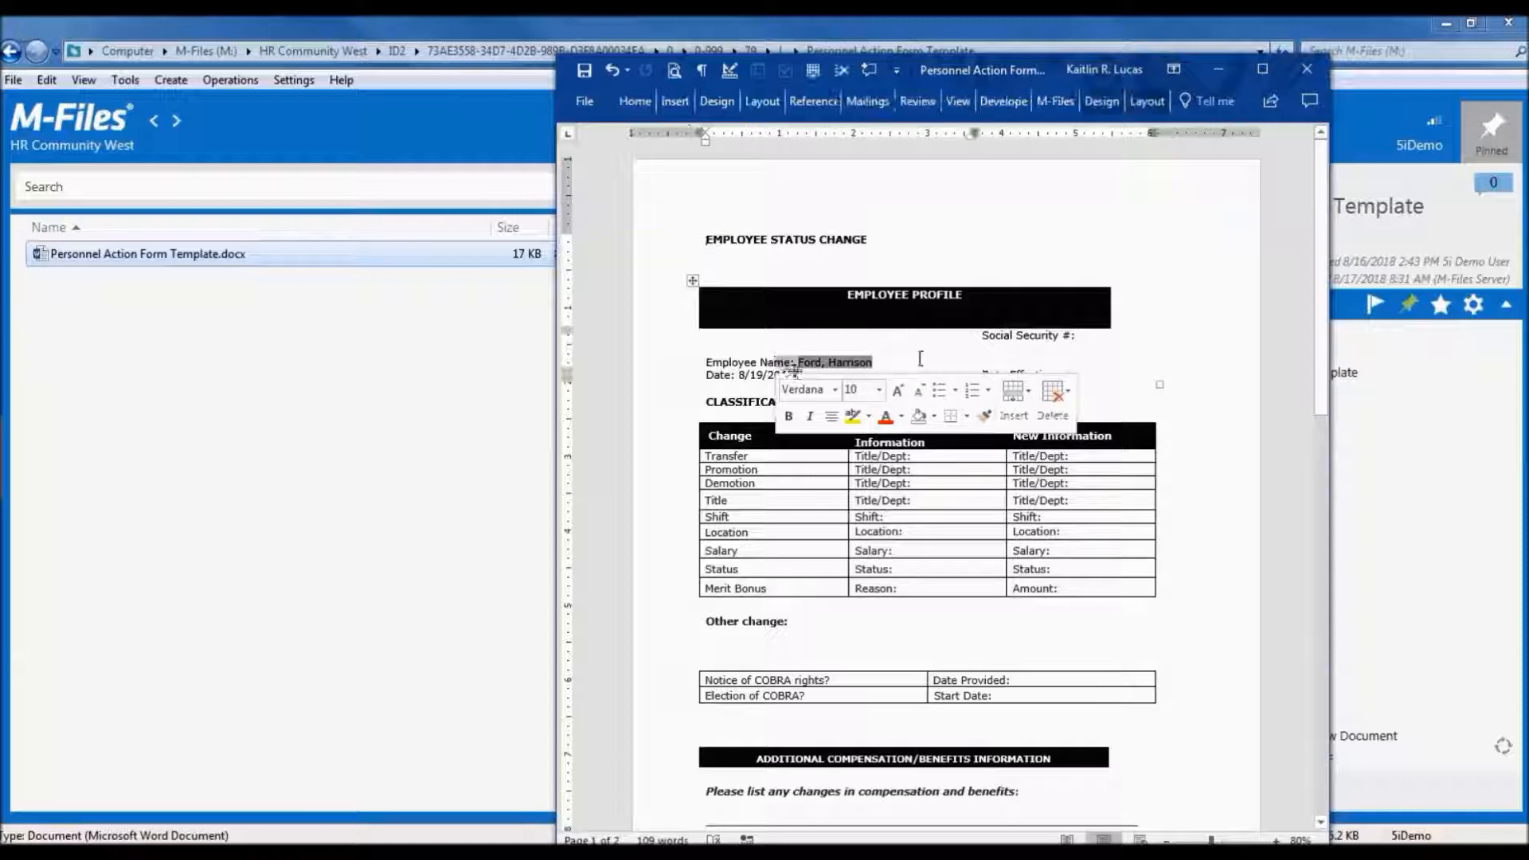
pyautogui.moveTo(968, 375); pyautogui.dragTo(736, 375)
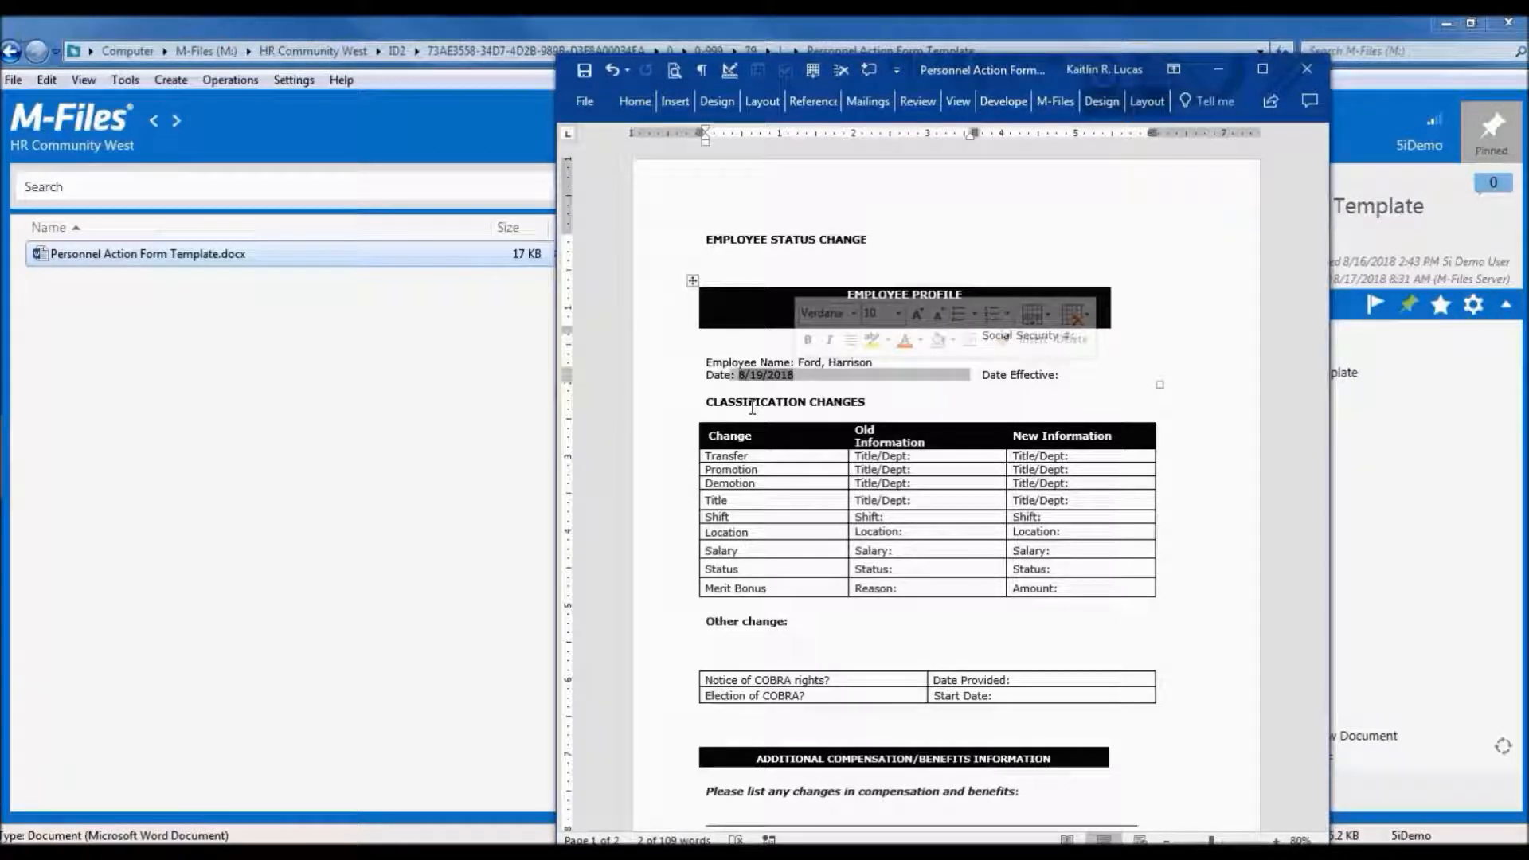
pyautogui.moveTo(685, 398)
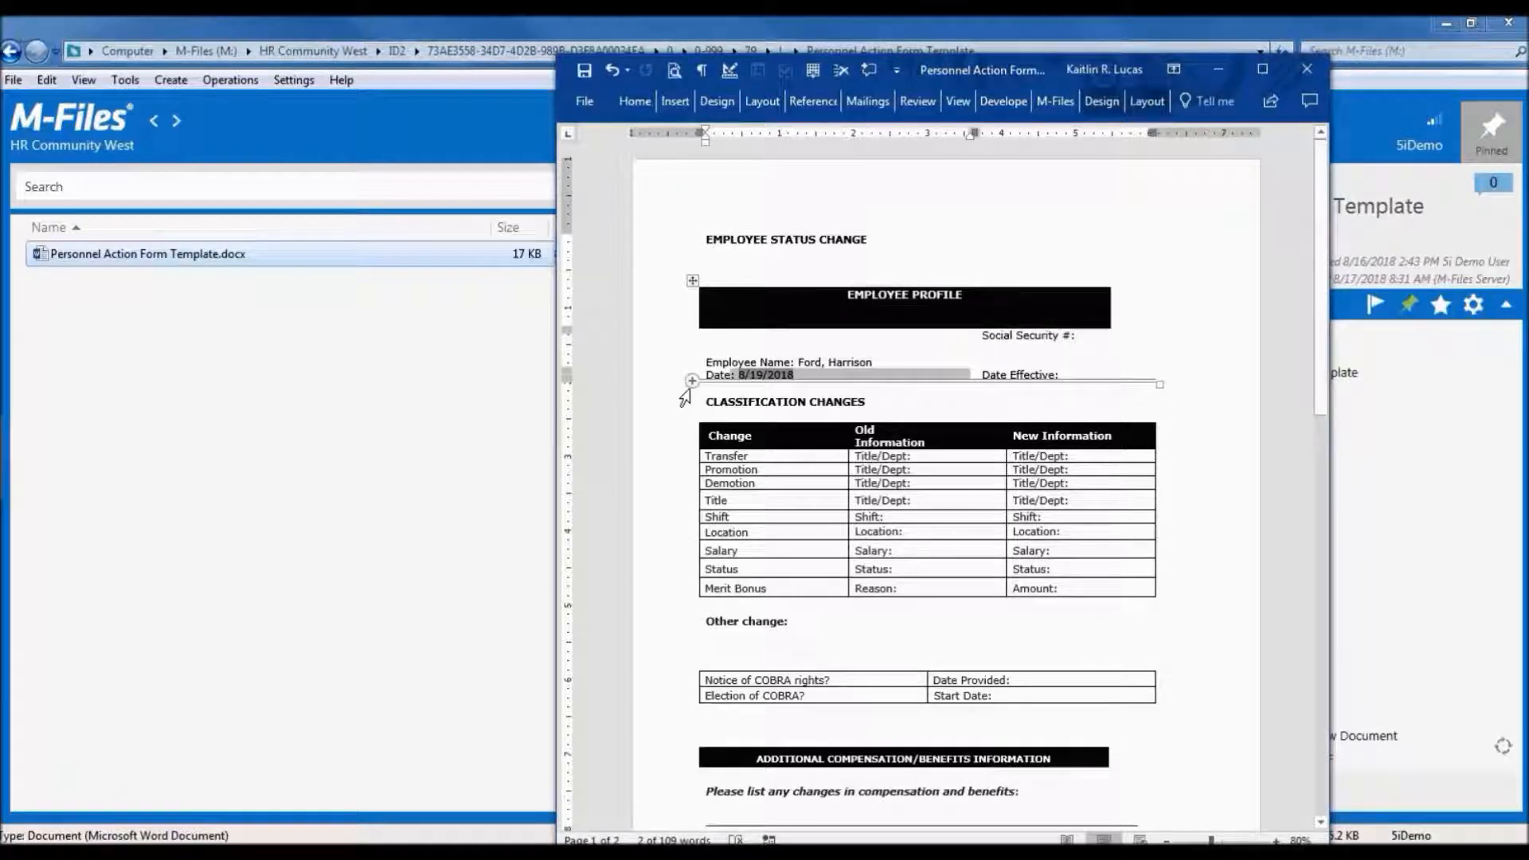
# - Close the Personnel Action Form in Word, saving its changes, and check it in to the vault
pyautogui.click(1313, 66)
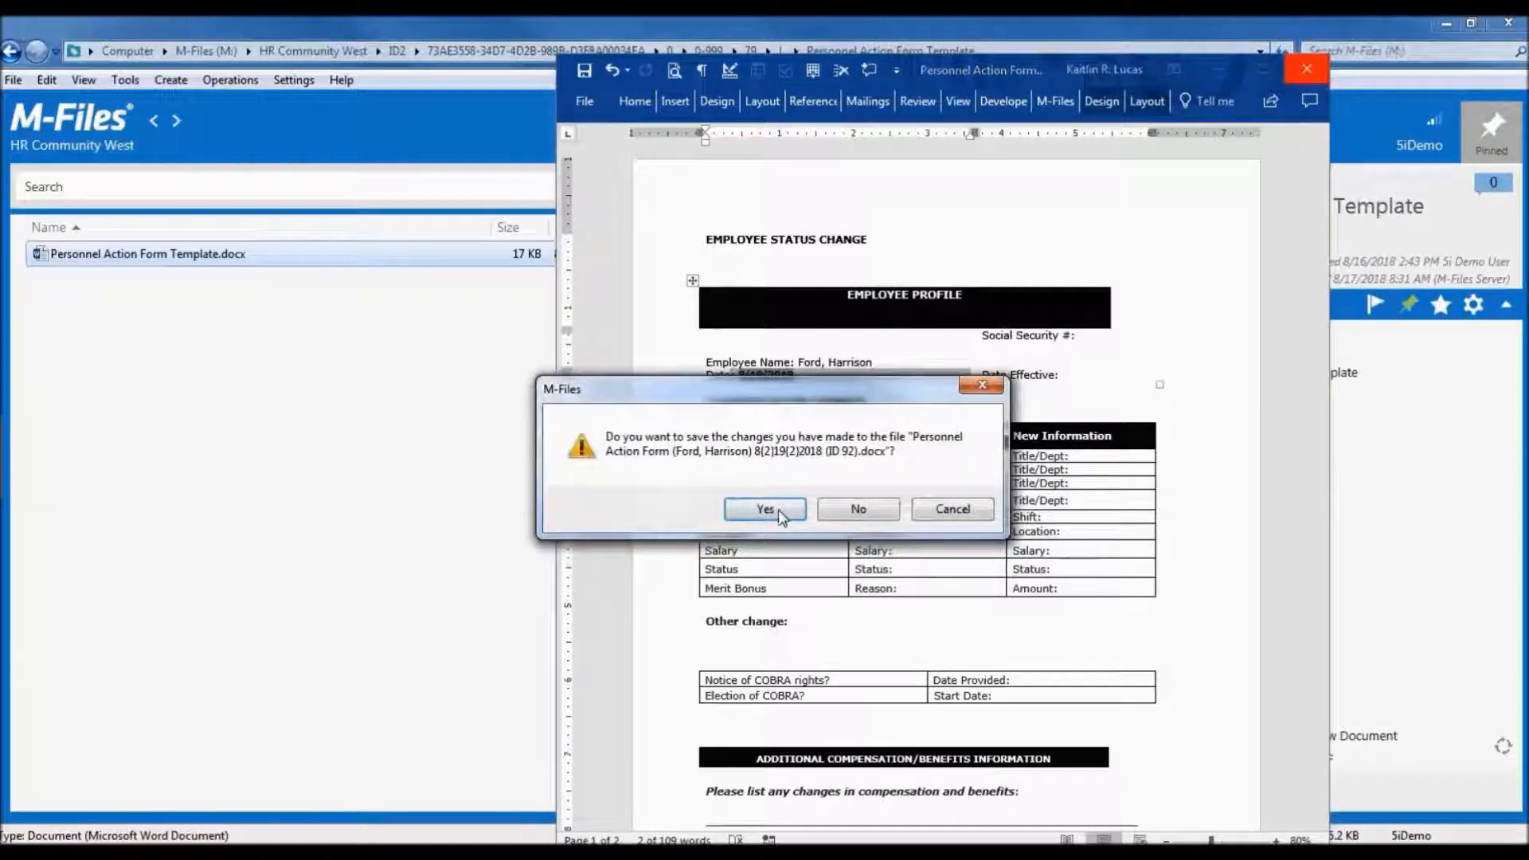
pyautogui.click(773, 509)
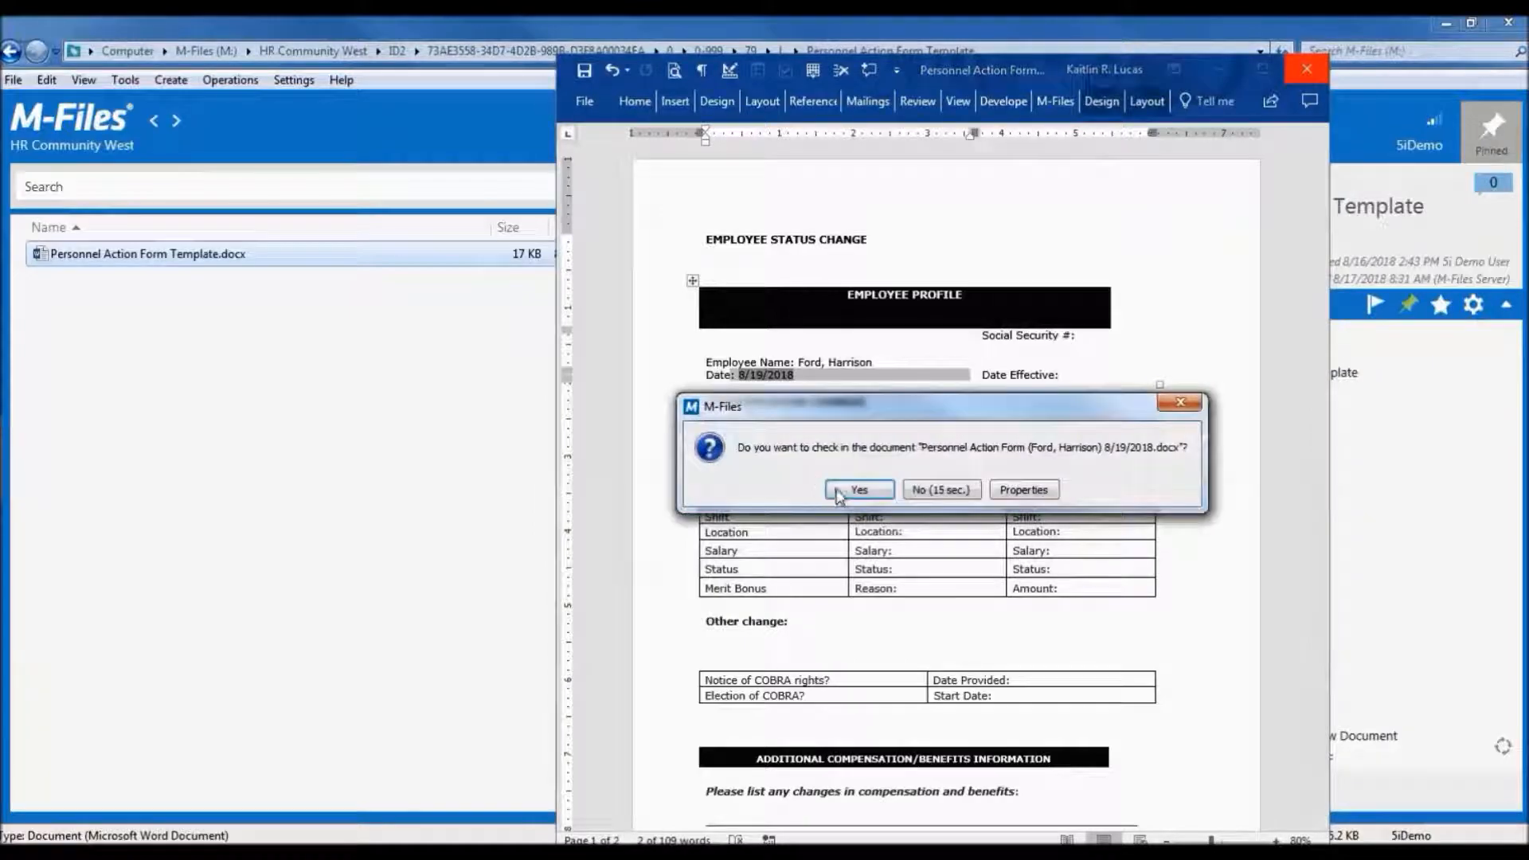
pyautogui.click(838, 494)
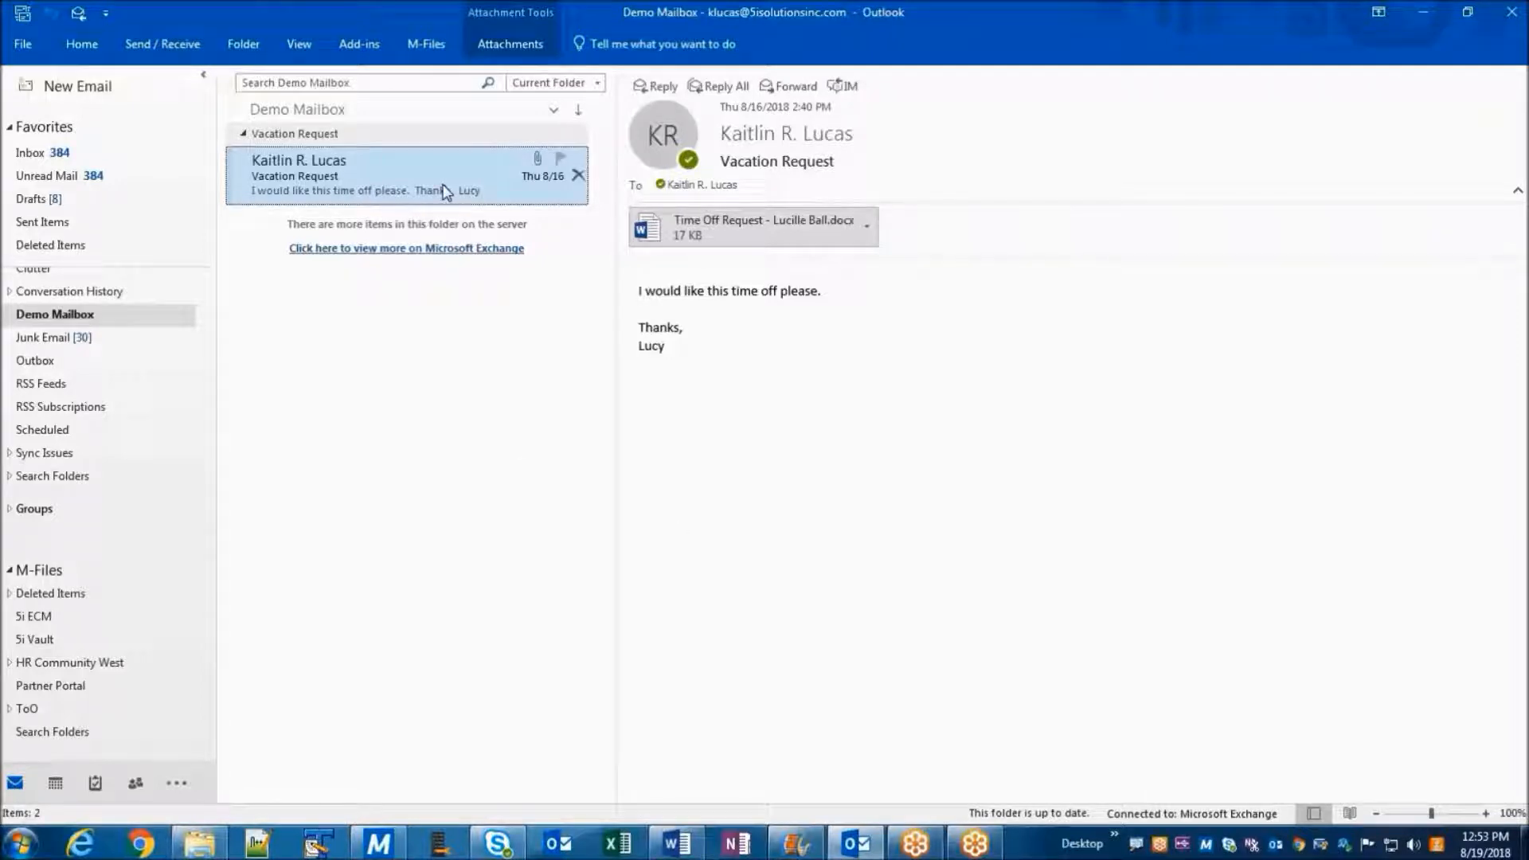
# - In Outlook, preview the vacation request email's attachment and add it to the HR Community West vault with class Time Off Request
pyautogui.click(735, 229)
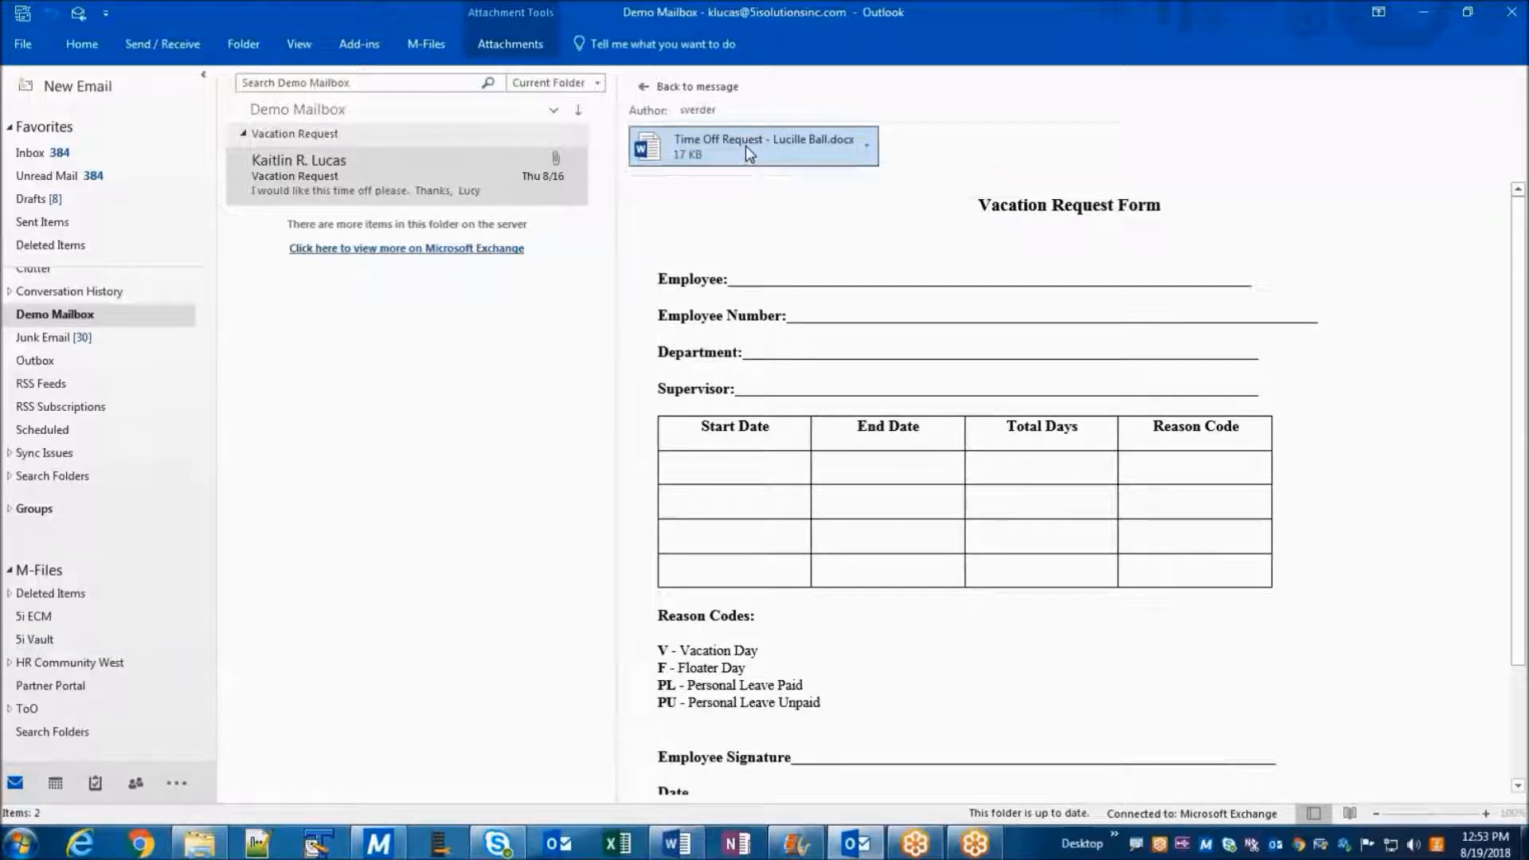
pyautogui.moveTo(745, 146); pyautogui.dragTo(83, 661)
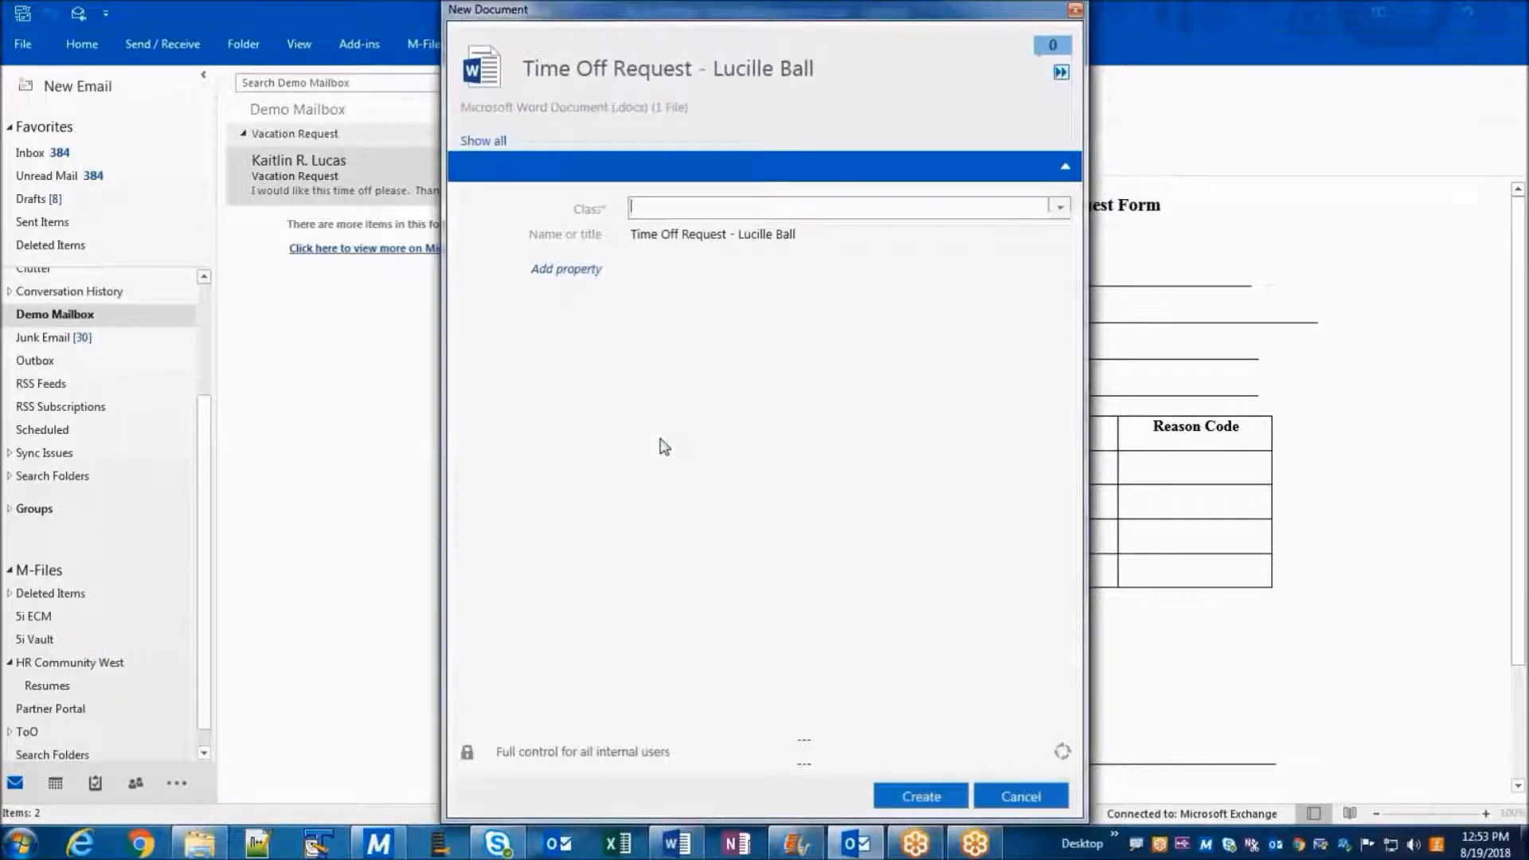
pyautogui.write('time')
pyautogui.click(696, 263)
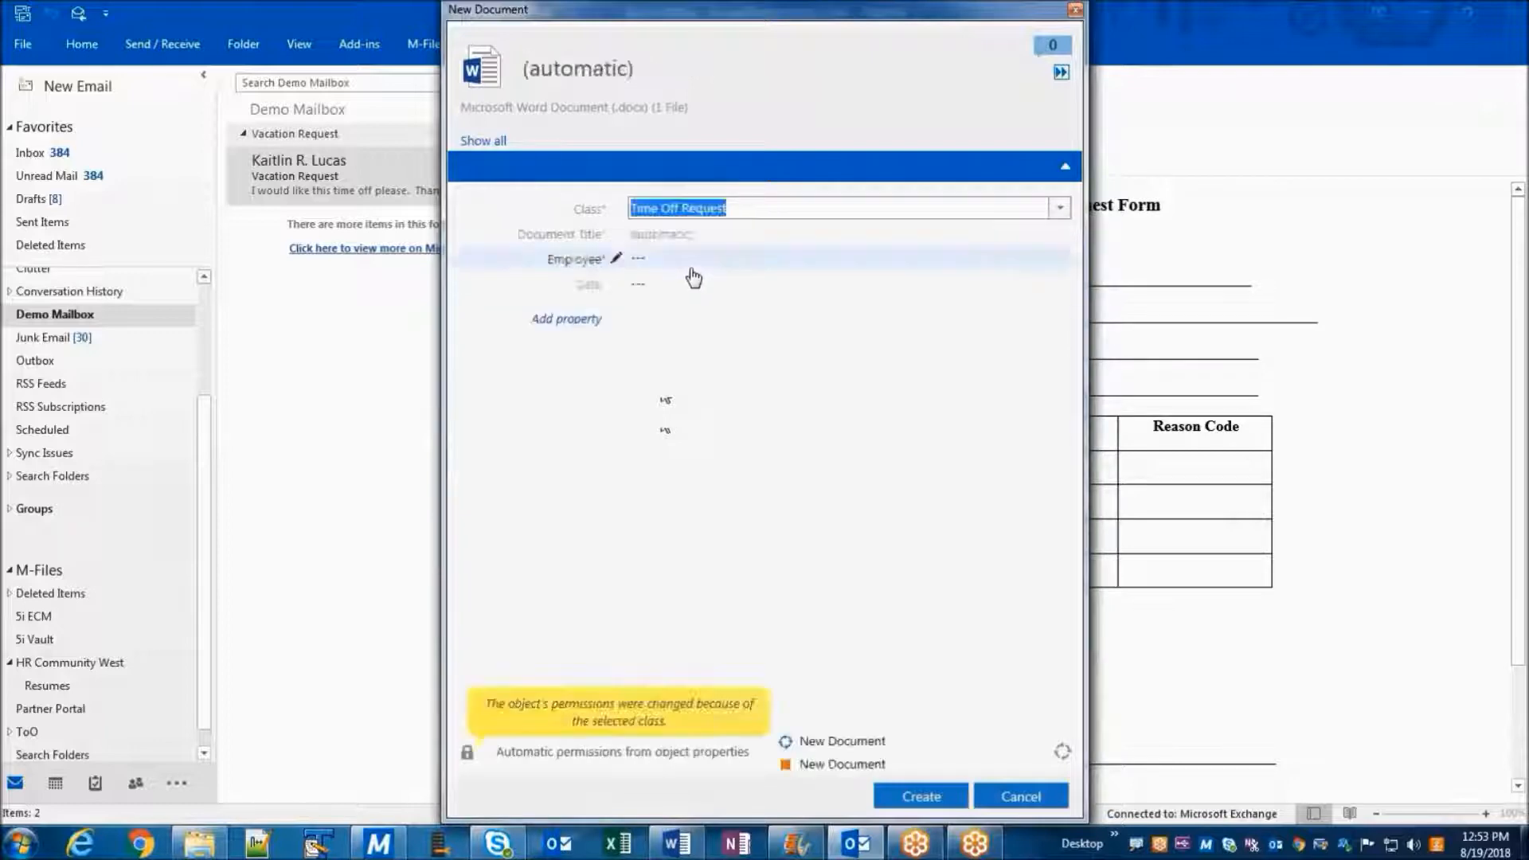
# - Set the time off request's employee to Ball, Lucille and its date to 8/19/2018, and create the document
pyautogui.click(687, 261)
pyautogui.write('b')
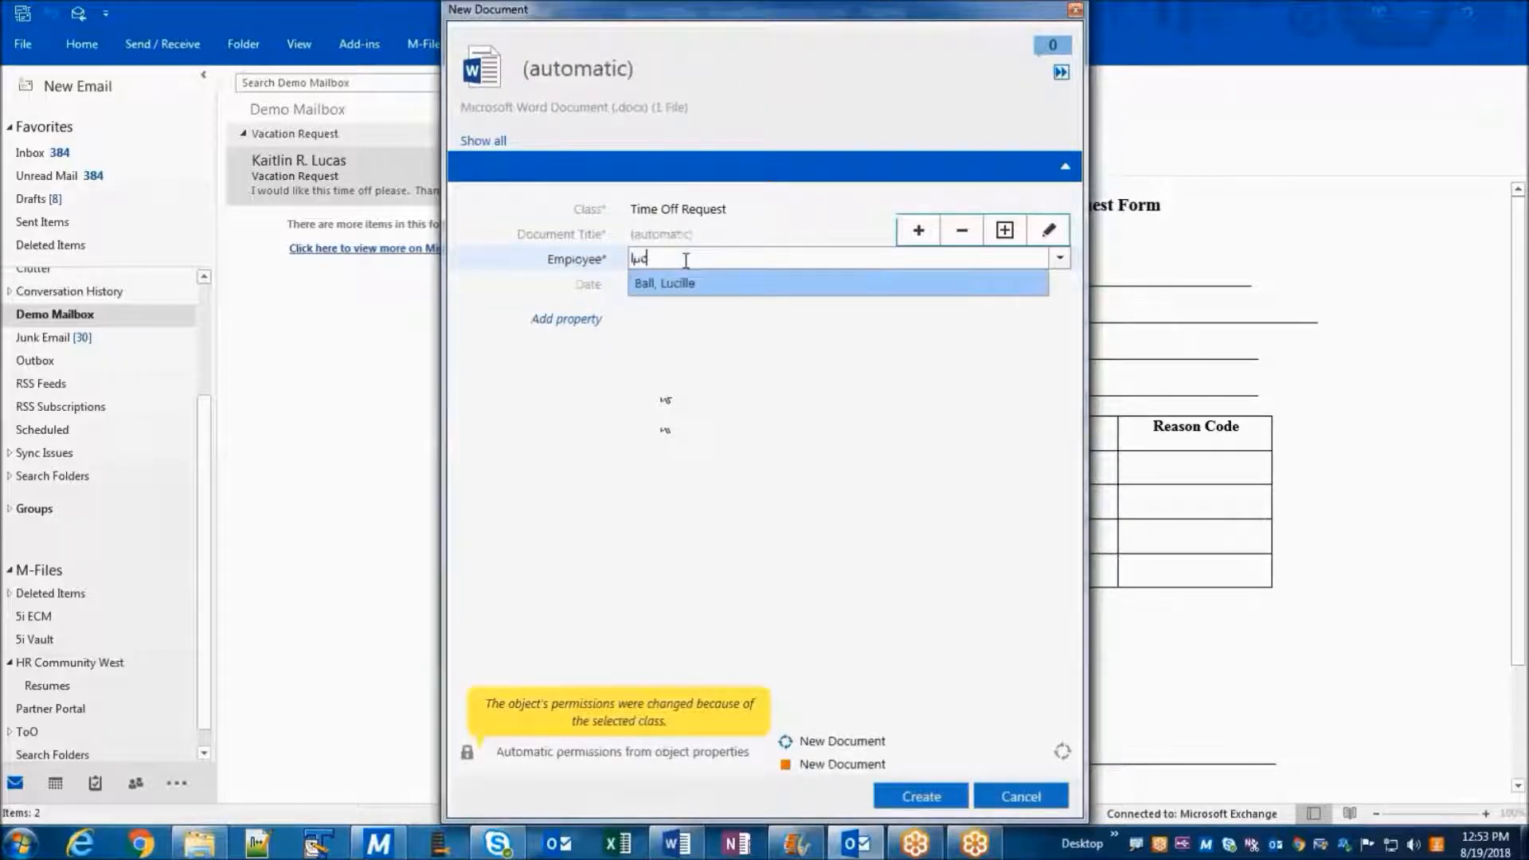
pyautogui.click(678, 287)
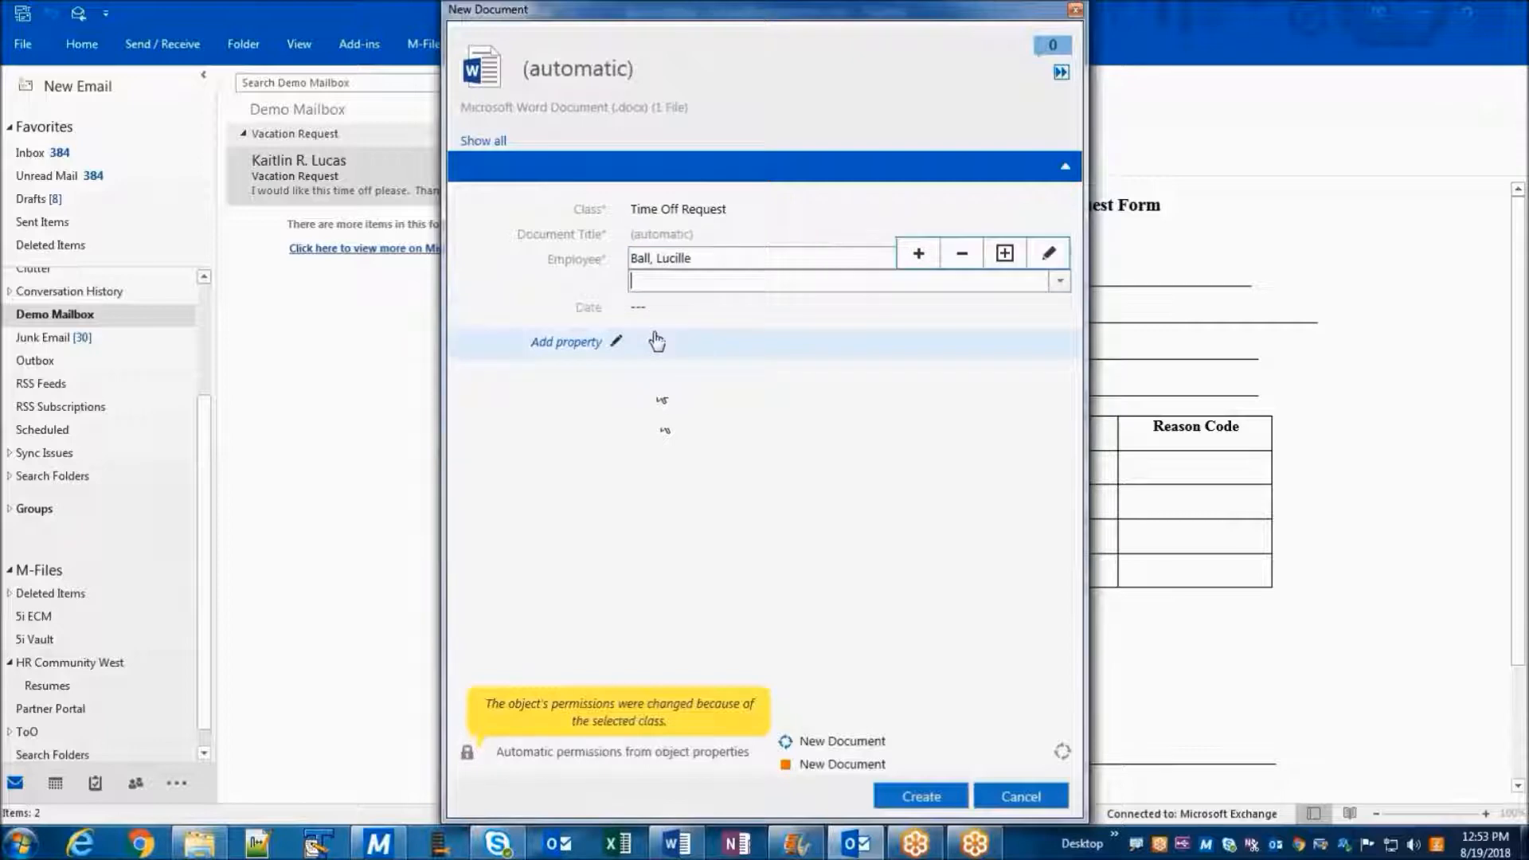
pyautogui.click(637, 309)
pyautogui.click(652, 530)
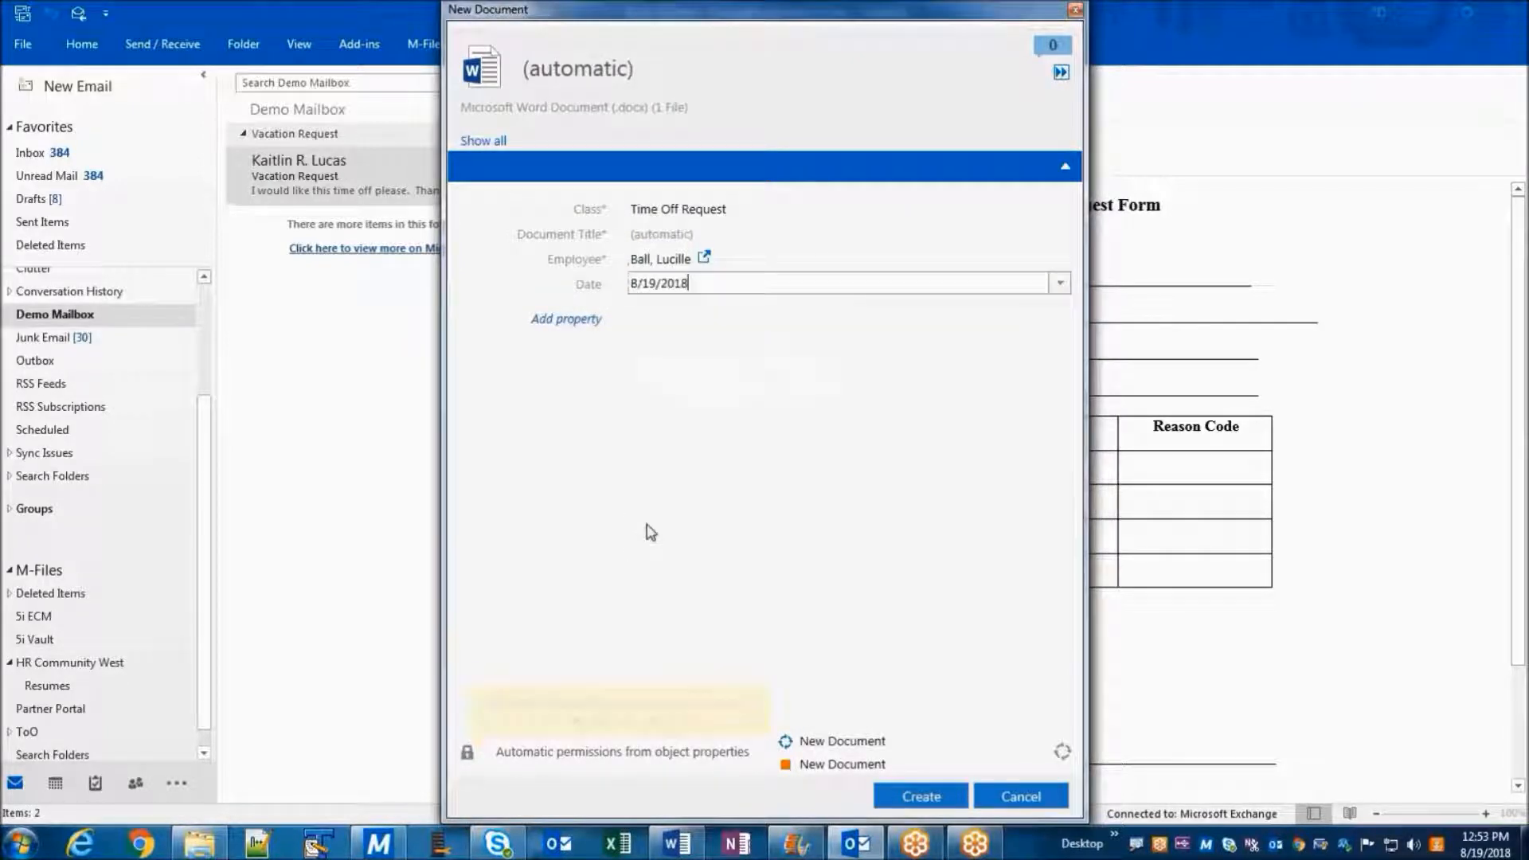
pyautogui.click(897, 799)
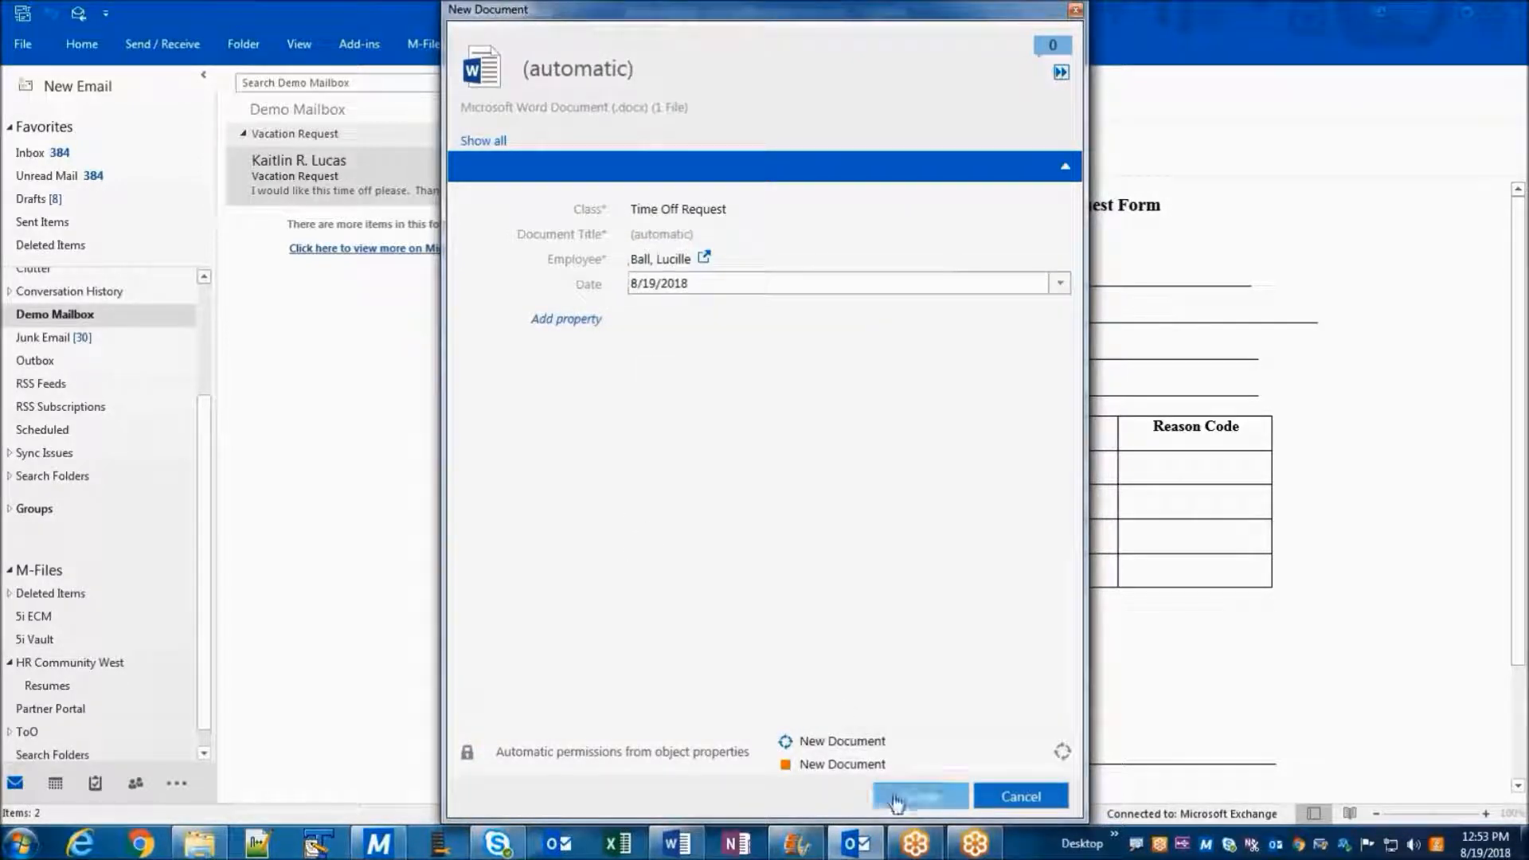
# - Switch to the M-Files vault home and show the metadata of the new Time Off Request for Ball, Lucille
pyautogui.click(1426, 19)
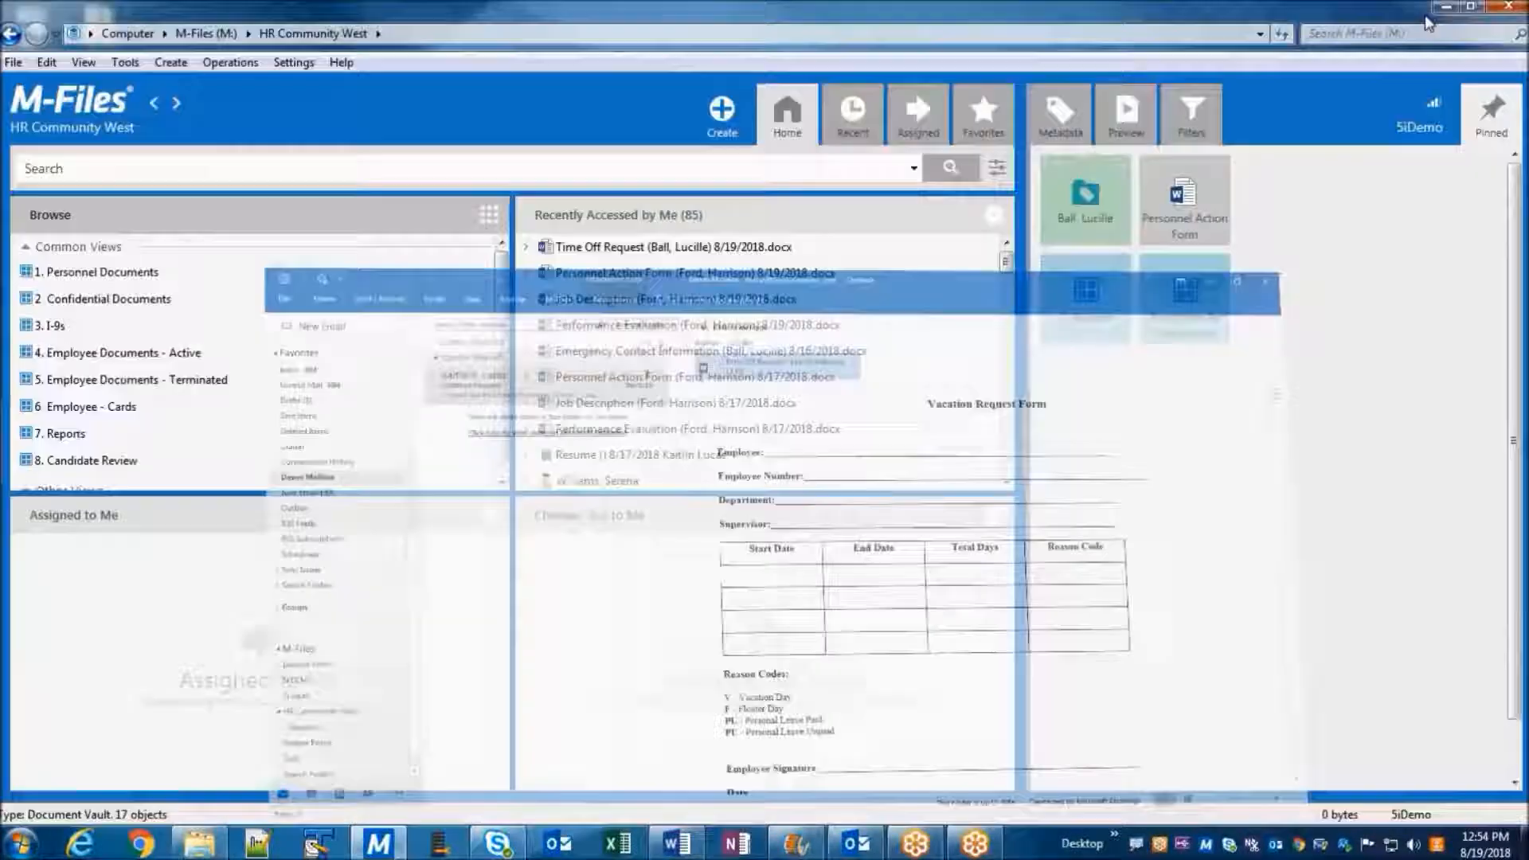
pyautogui.click(762, 253)
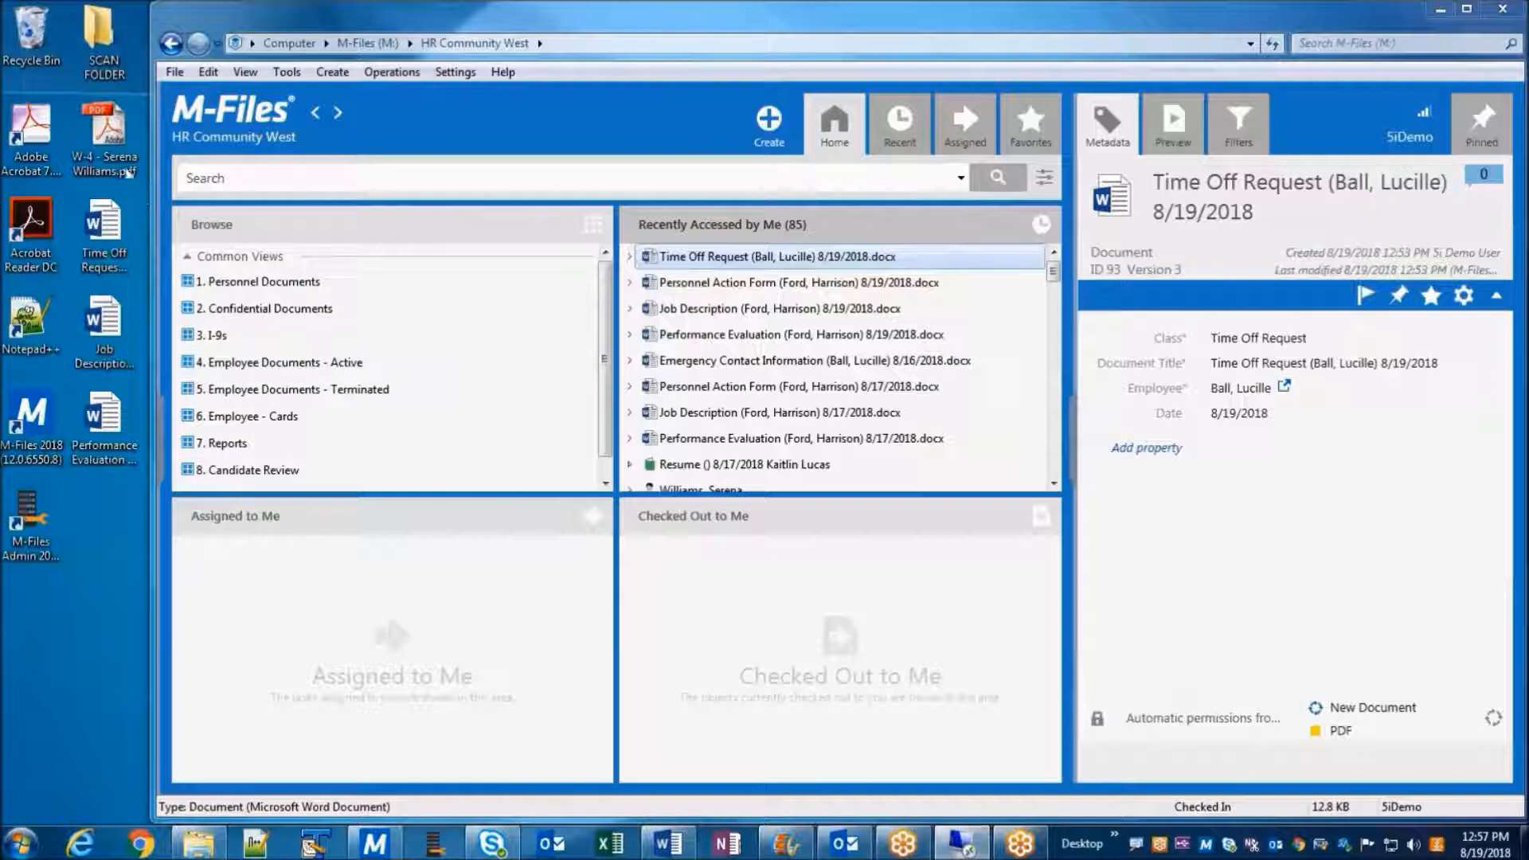
# - Move the W-4 - Serena Williams PDF from the desktop into SCAN FOLDER
pyautogui.click(118, 156)
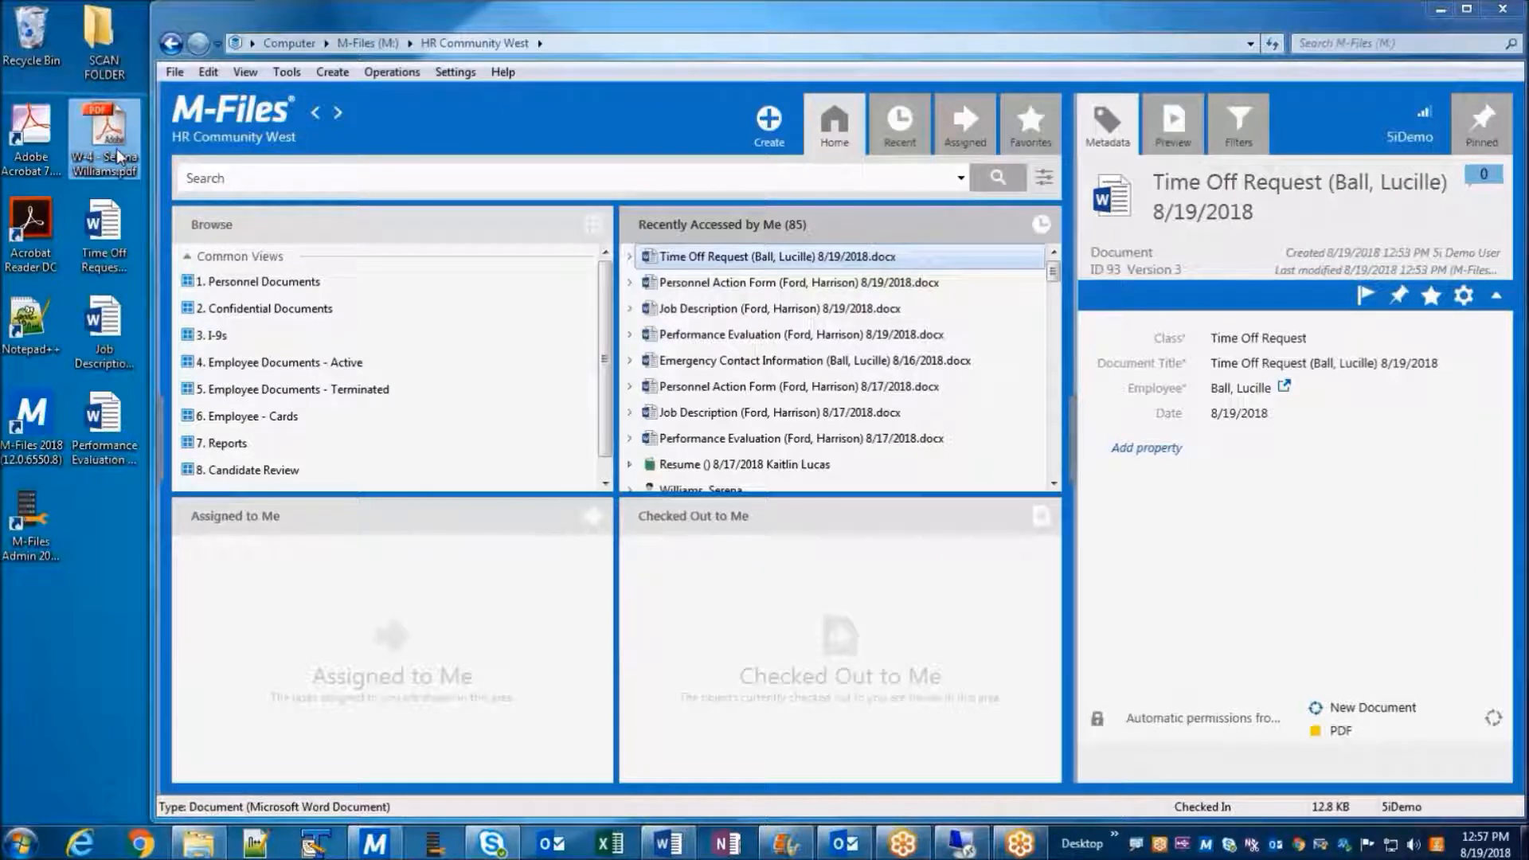
pyautogui.moveTo(118, 156); pyautogui.dragTo(96, 64)
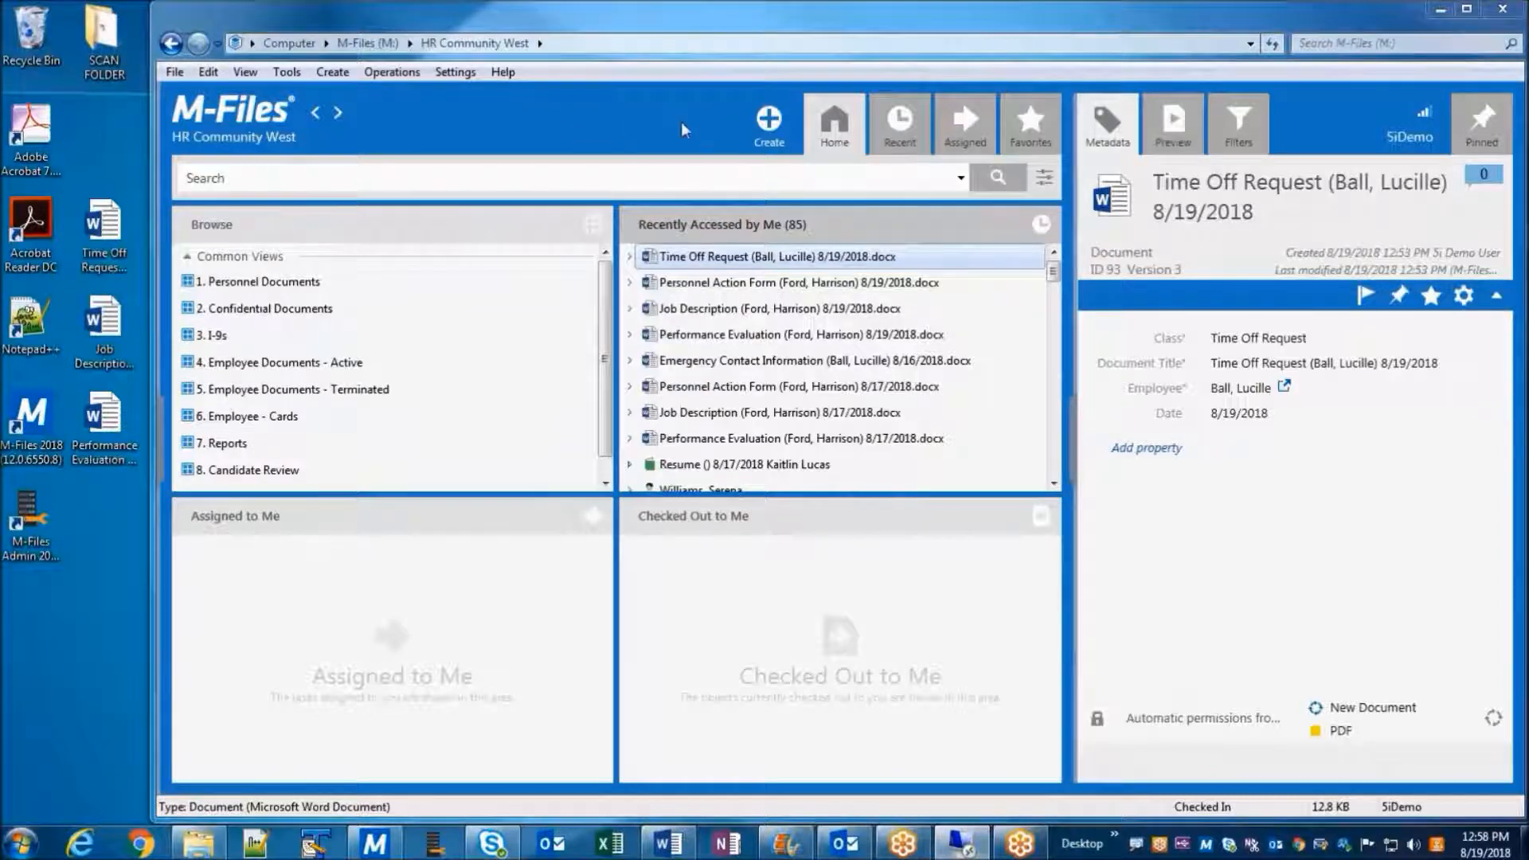
# - Find the W-4 dated 8/19/2018 among the active employee documents of Williams, Serena and show its metadata
pyautogui.click(349, 365)
pyautogui.doubleClick(349, 365)
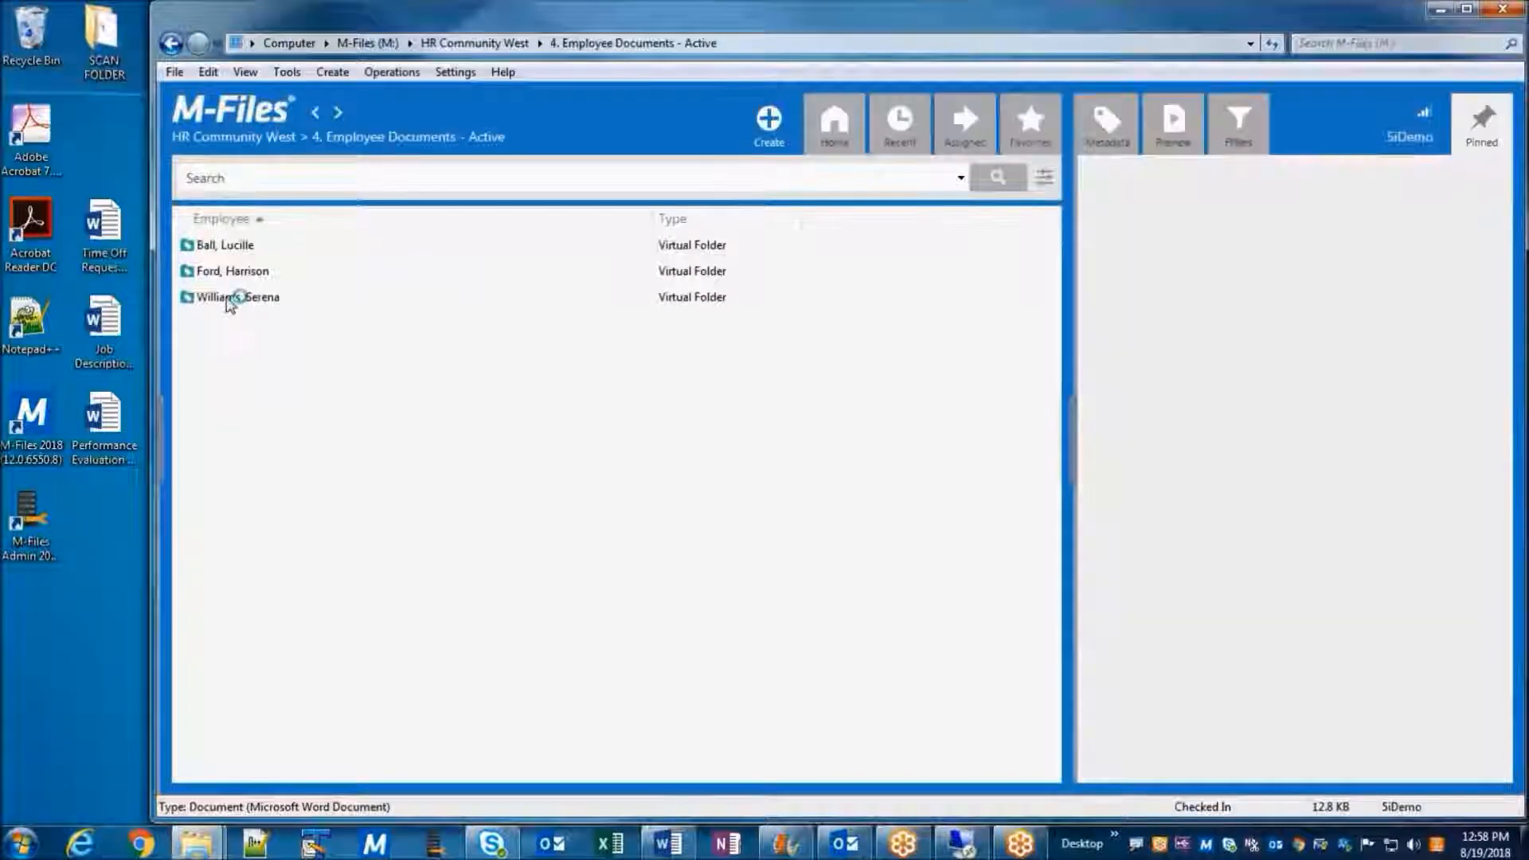
pyautogui.doubleClick(230, 299)
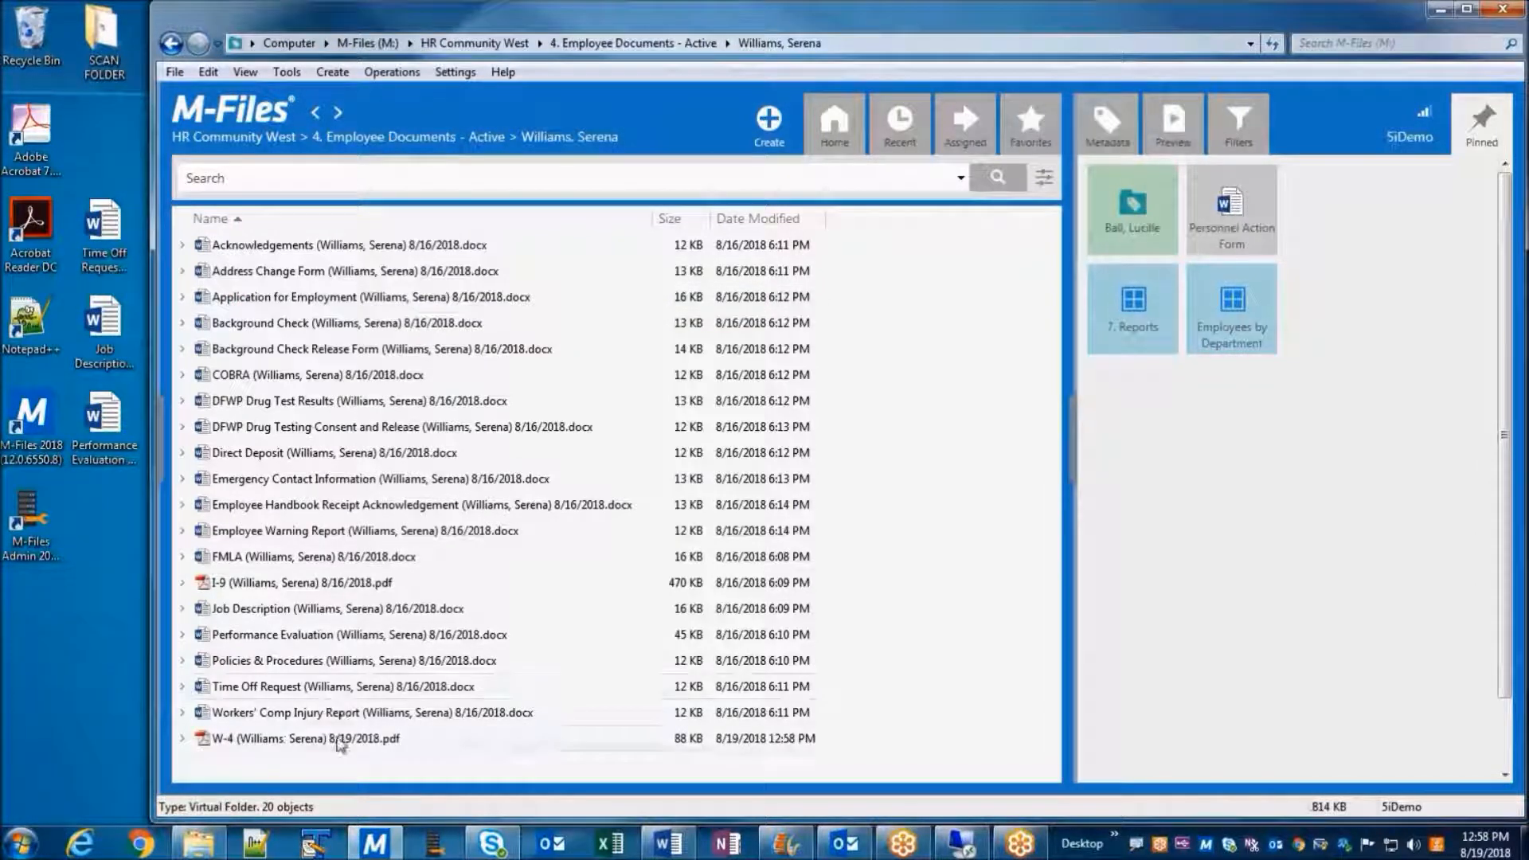
pyautogui.click(343, 739)
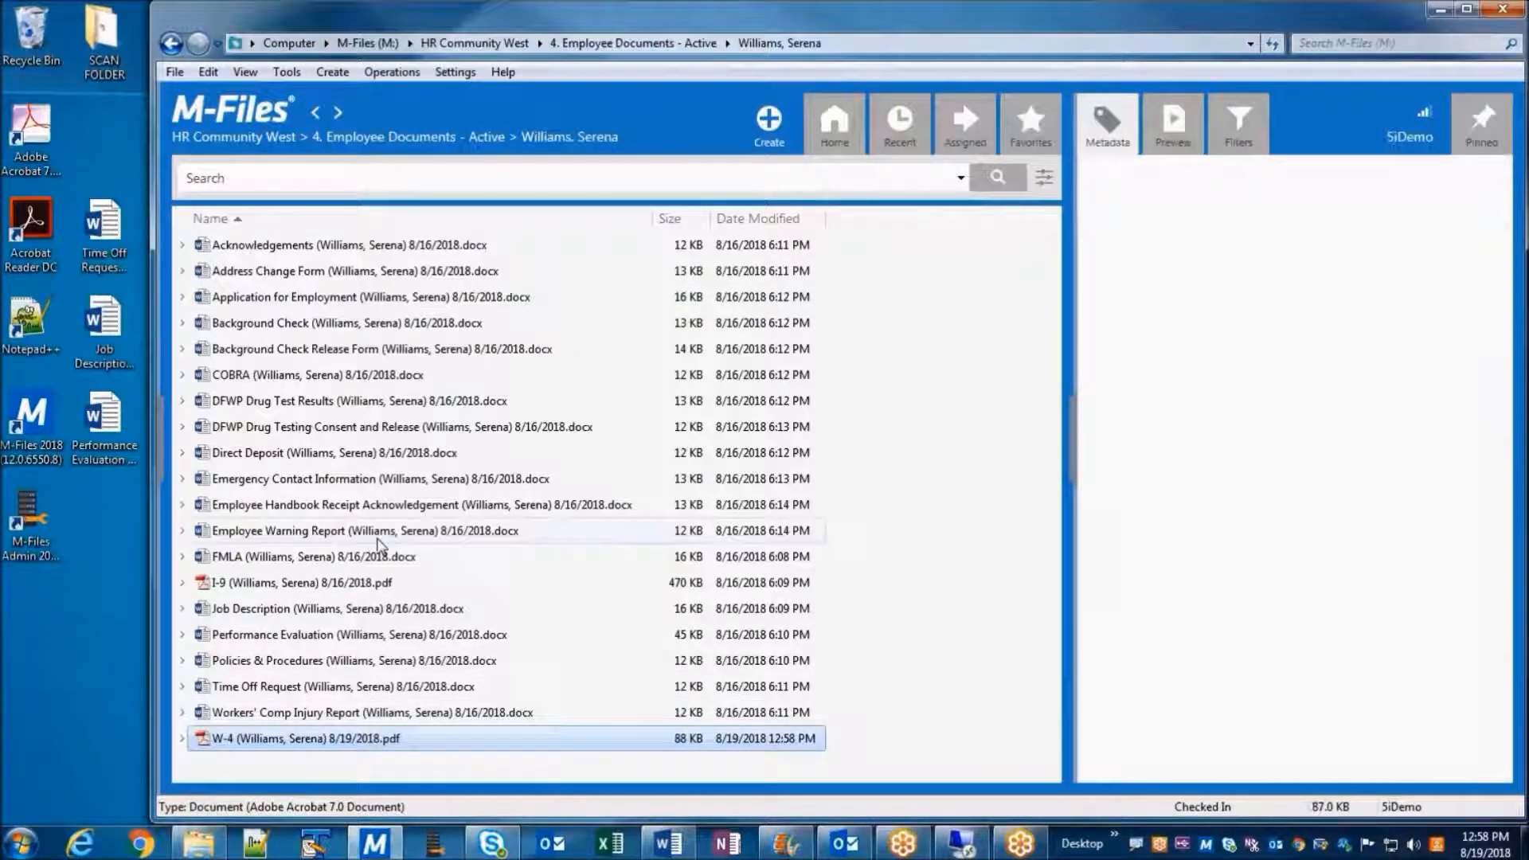